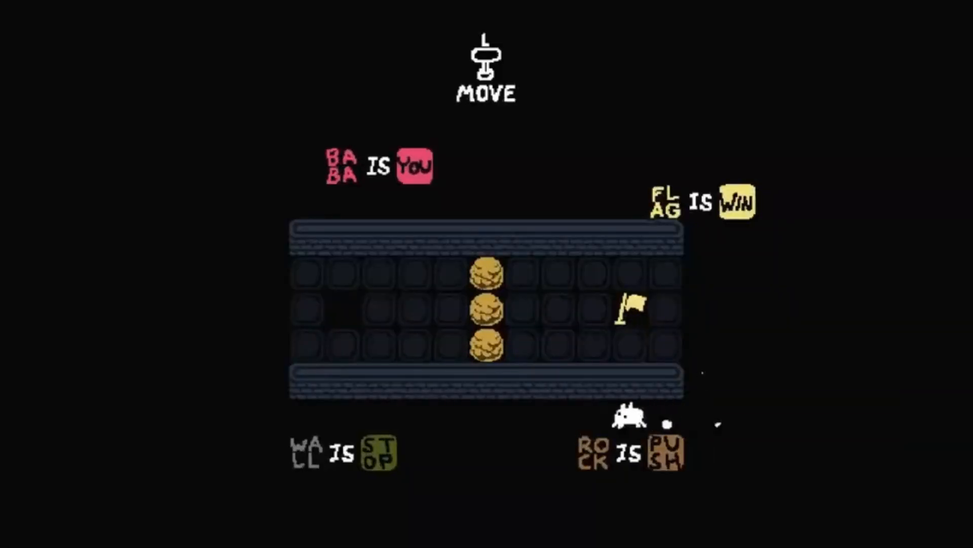
key(Left)
key(Left)
key(Left)
key(Down)
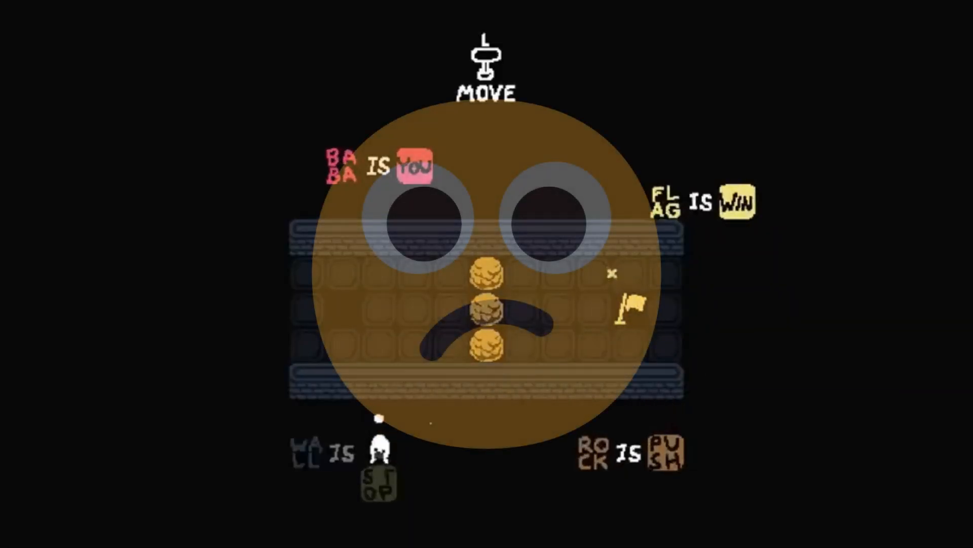
key(Right)
key(Right)
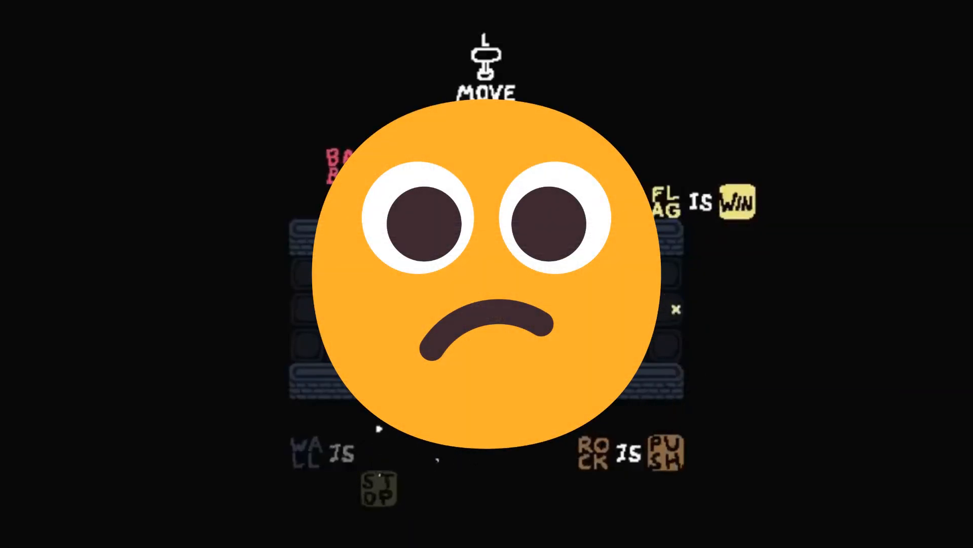
key(Right)
key(Right)
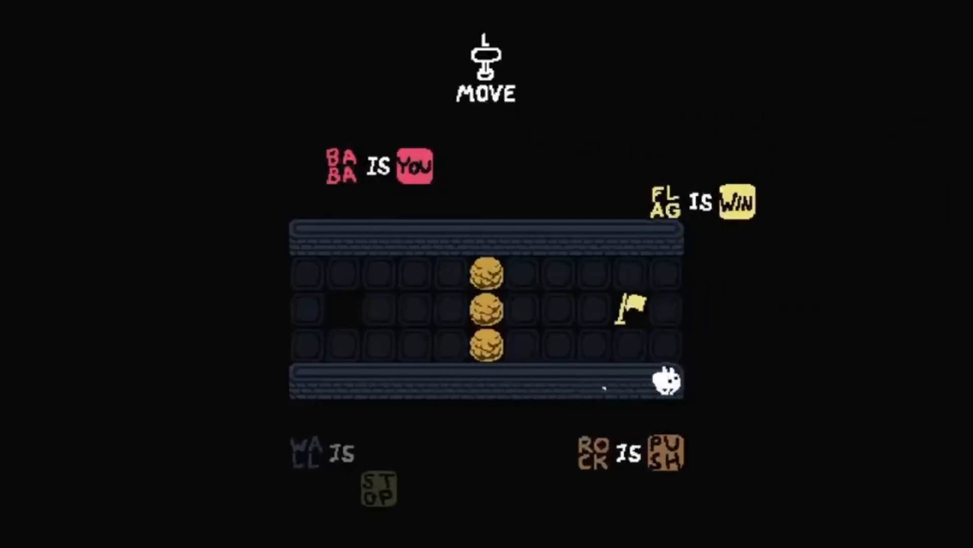
key(Right)
key(Down)
key(Left)
key(Left)
key(Left)
key(Left)
key(Left)
key(Left)
key(Left)
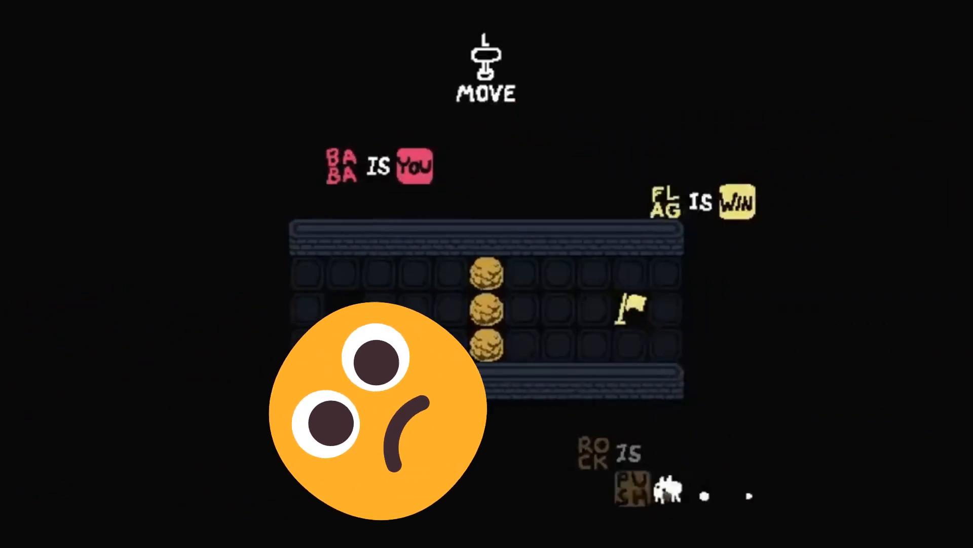
key(Down)
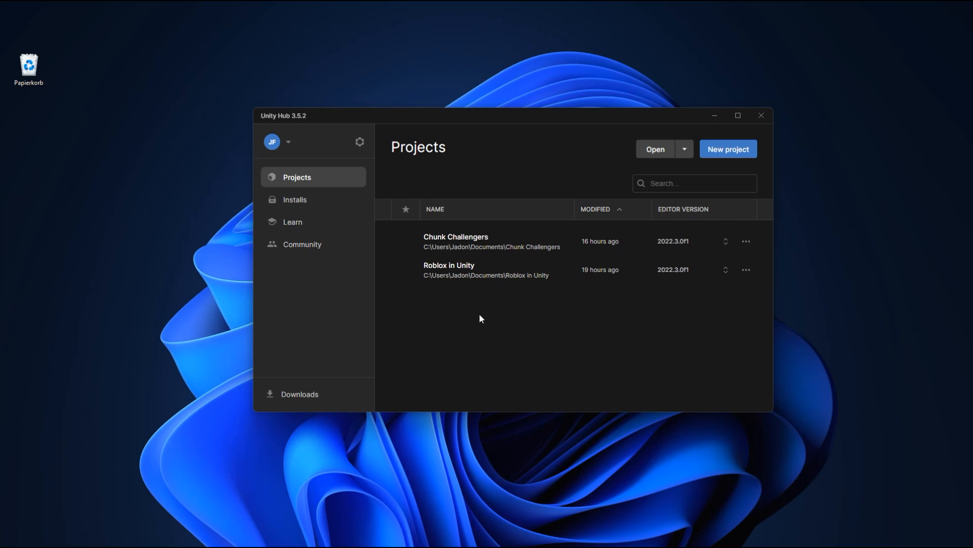
Open the installation options for Unity 2021.3.30f1 LTS and review the modules it offers.
click(301, 202)
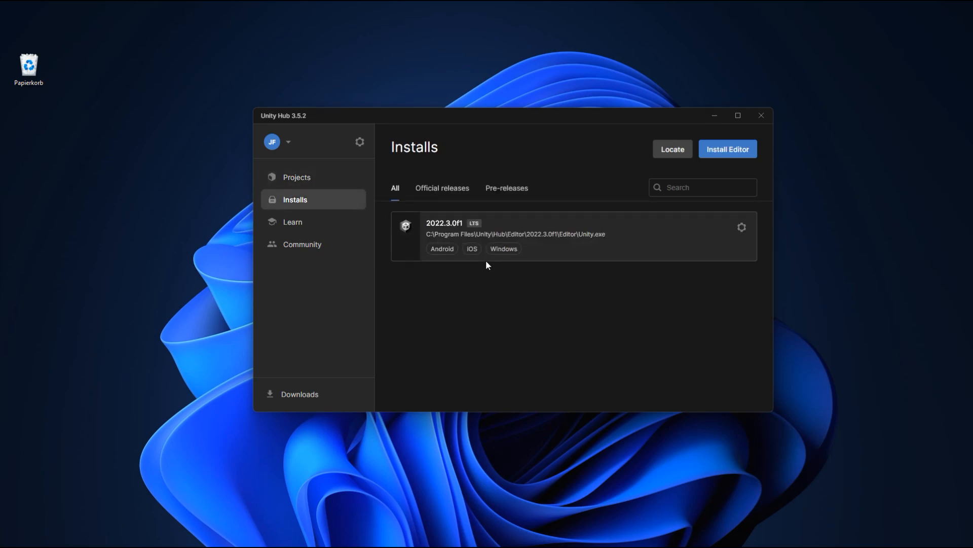
click(711, 151)
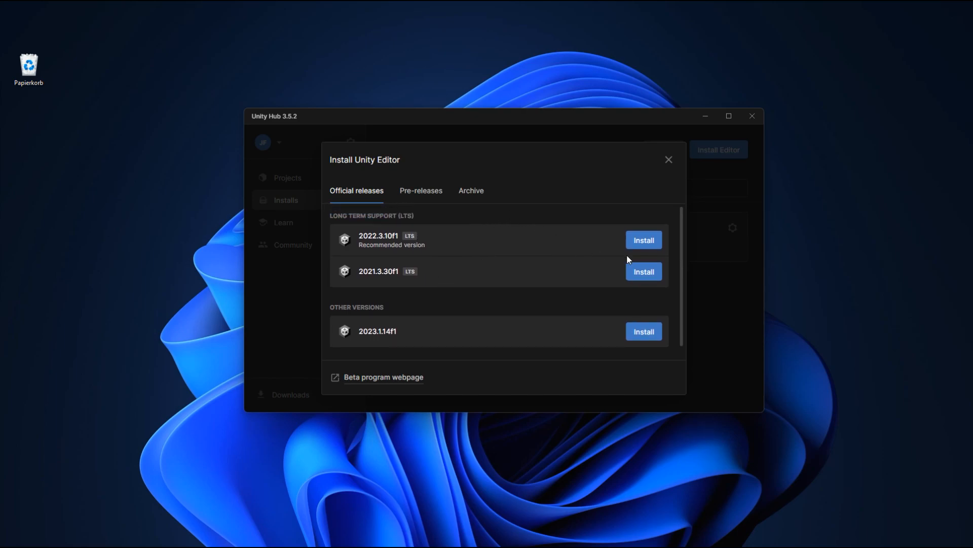
click(640, 273)
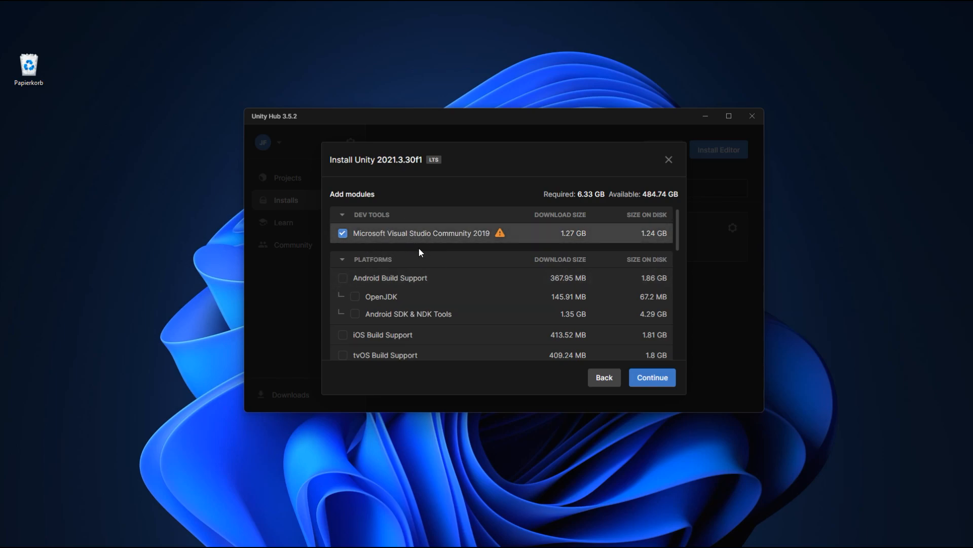
scroll(412, 249, down, 10)
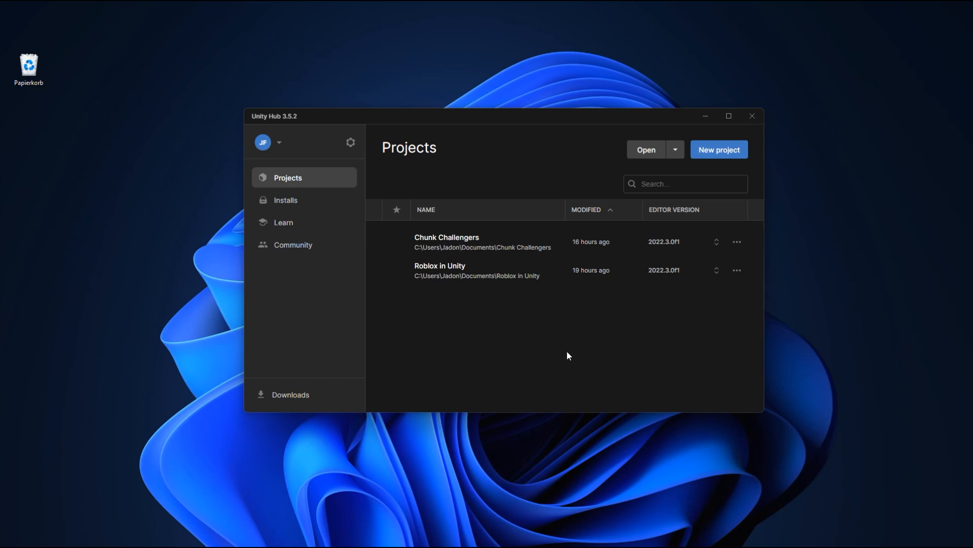
Create a new project from the 3D Core template with the name "Unity Beginners".
click(722, 151)
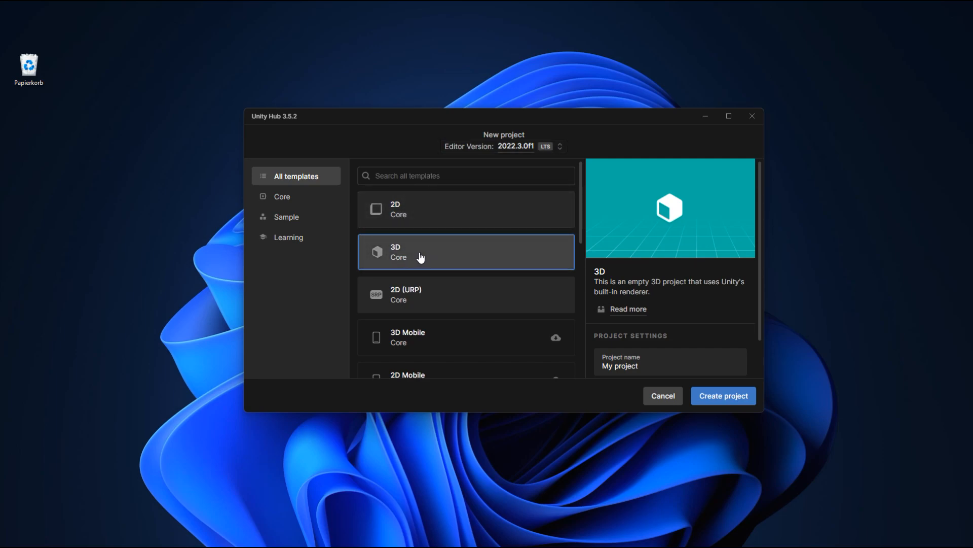
scroll(745, 264, down, 1)
double_click(680, 329)
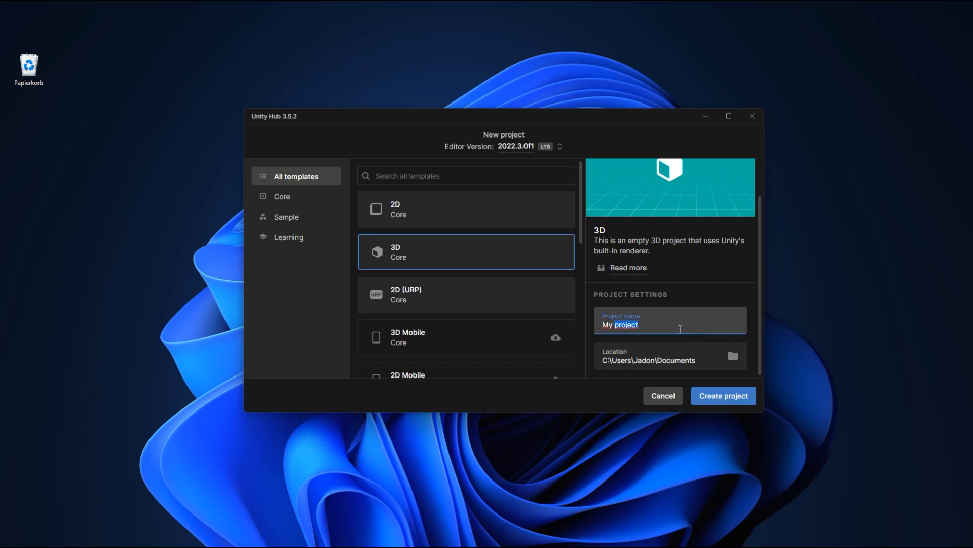
key(BackSpace)
key(BackSpace)
key(BackSpace)
key(BackSpace)
text(Unity Beginners)
click(724, 398)
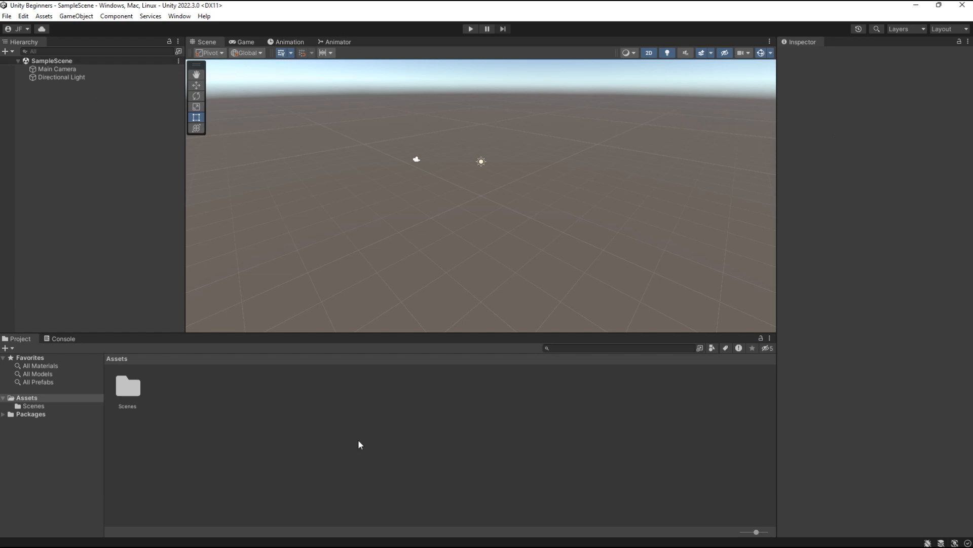
Look around the sample scene and inspect the properties of the Main Camera and the Directional Light.
right_drag(482, 209, 479, 193)
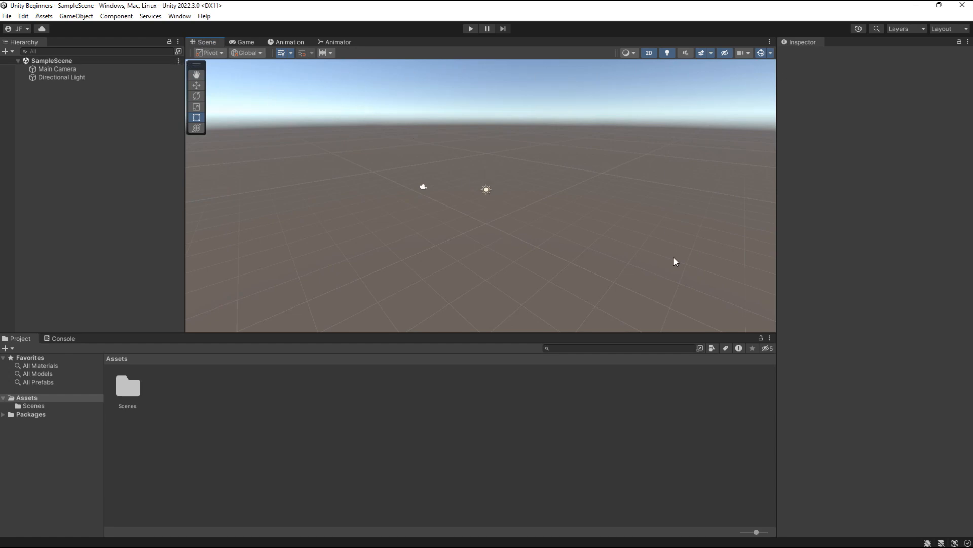
right_drag(476, 193, 480, 191)
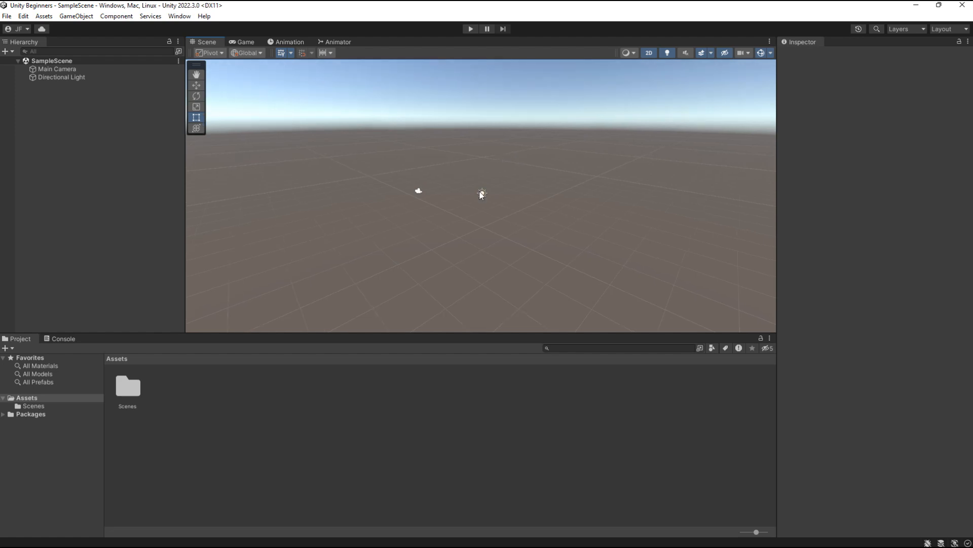
right_drag(479, 213, 571, 176)
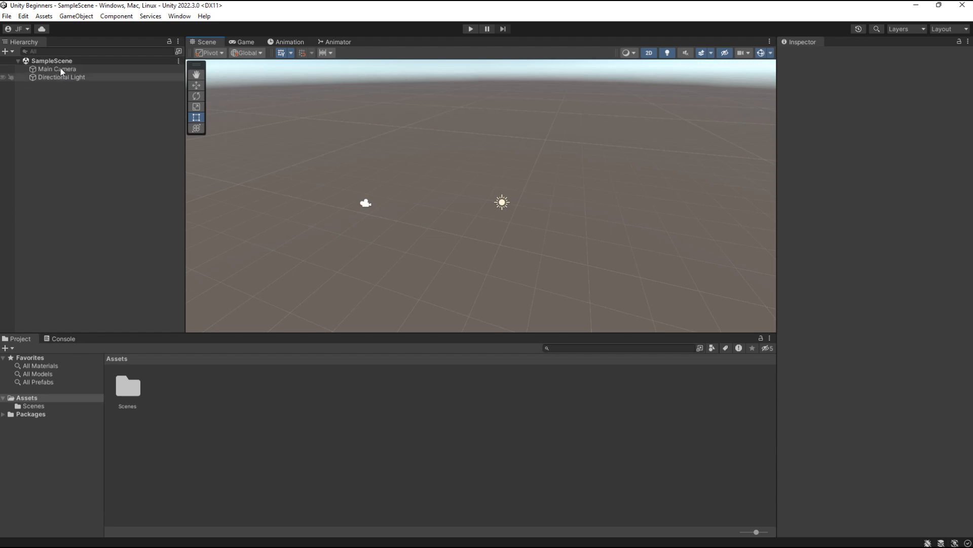
click(91, 70)
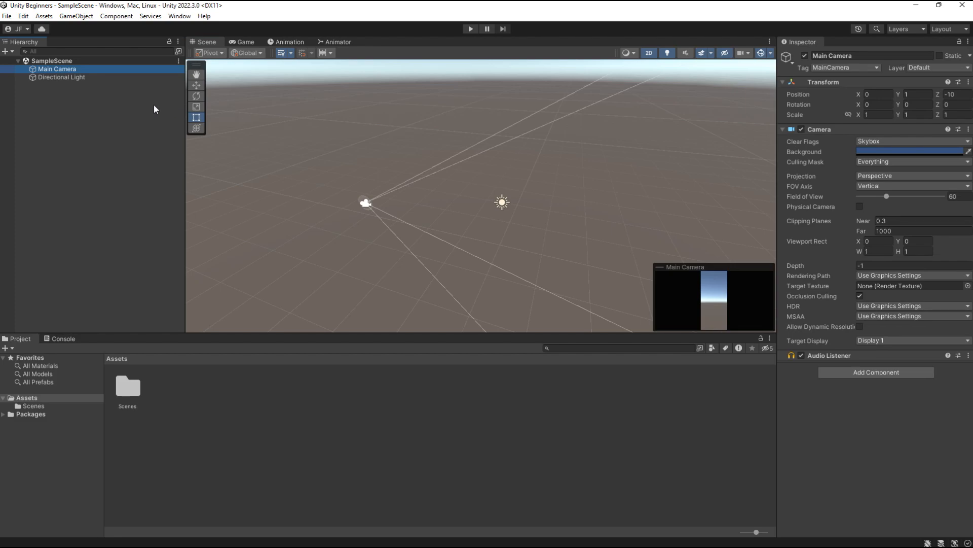
click(69, 79)
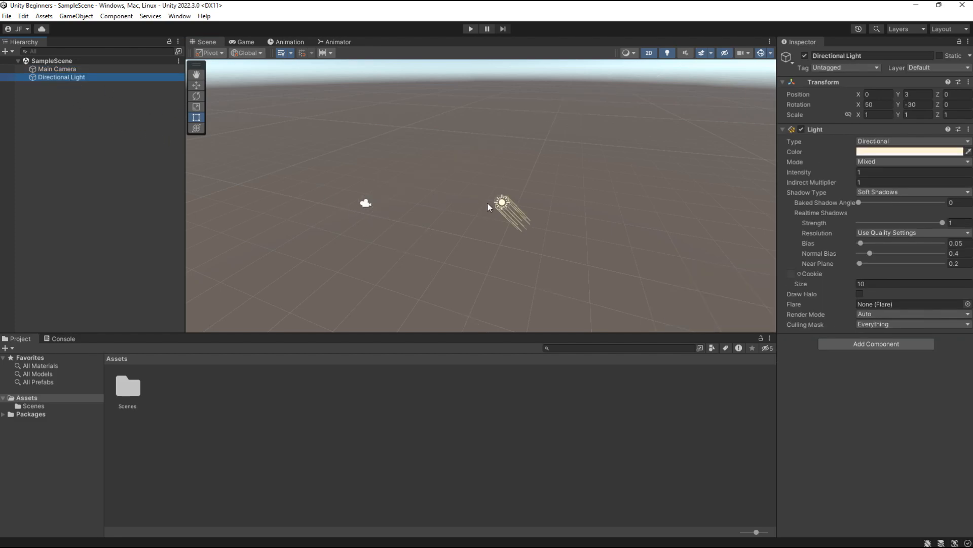
Select the main camera in the scene, then collapse and re-expand its Camera component to examine its settings.
click(365, 203)
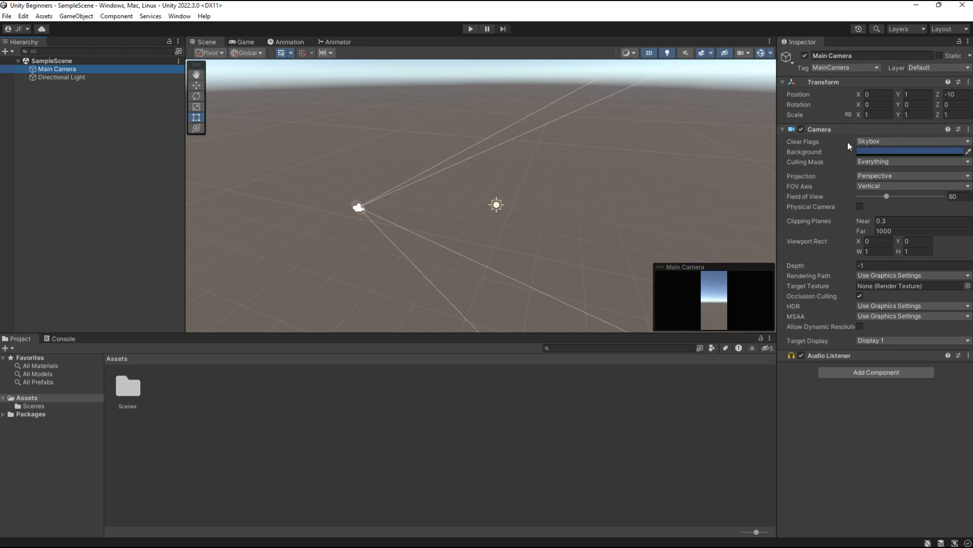
click(826, 130)
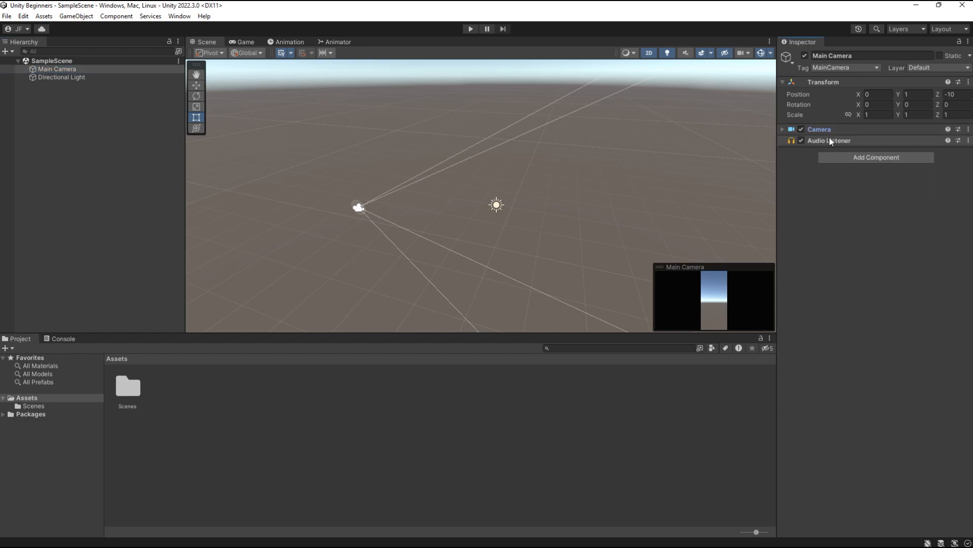
click(826, 128)
click(827, 130)
click(832, 129)
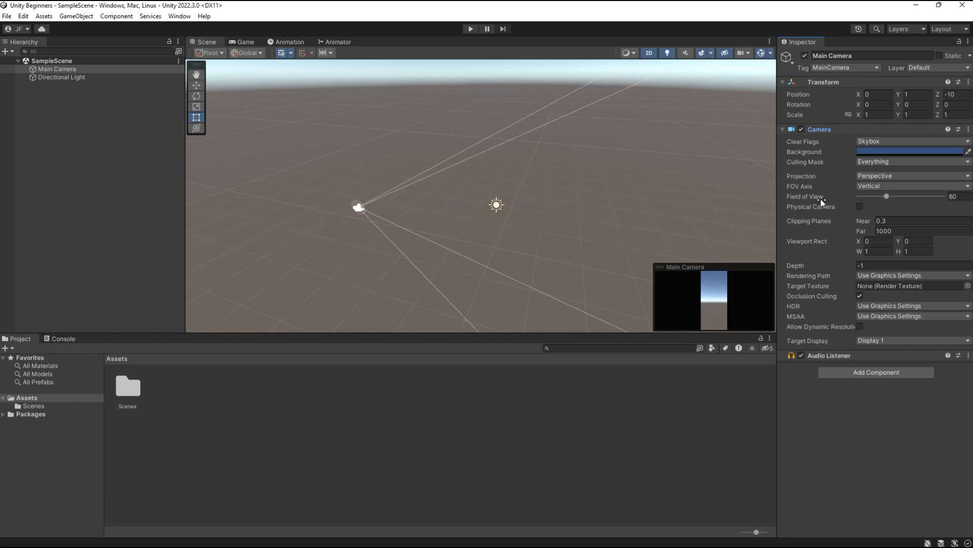
Search the components that can be added to the Main Camera for "ui" and close the search without adding any.
click(871, 374)
text(ui)
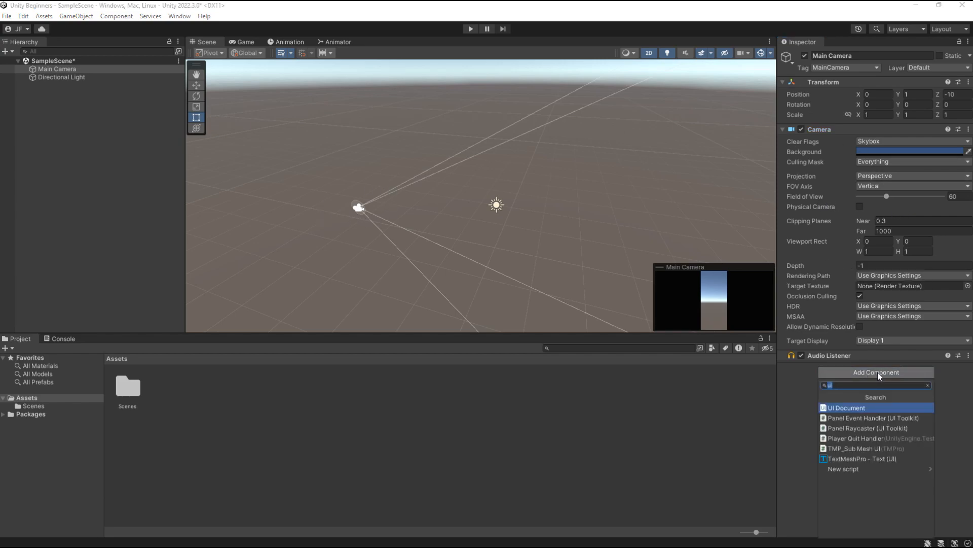
click(797, 375)
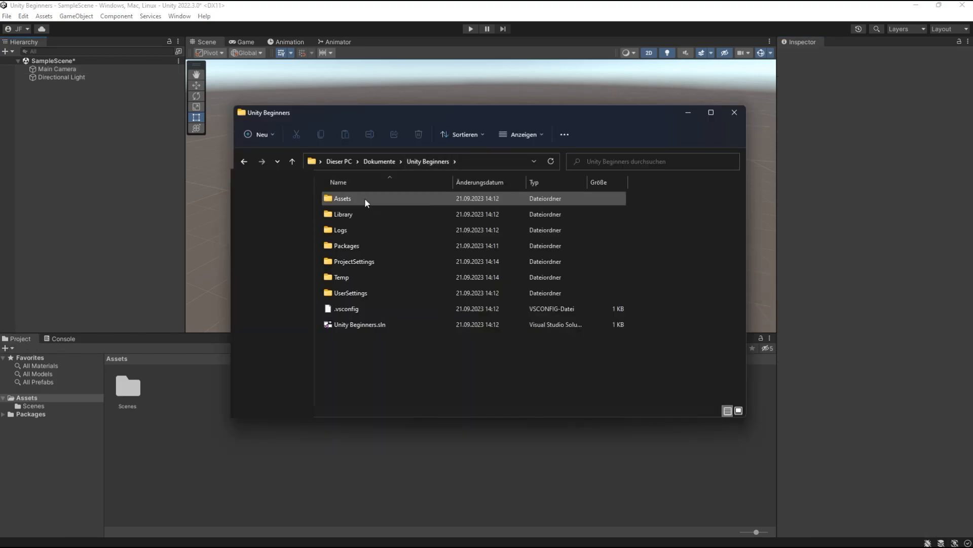
View the contents of the Unity Beginners project's Assets folder in File Explorer and return to the Unity editor.
click(360, 203)
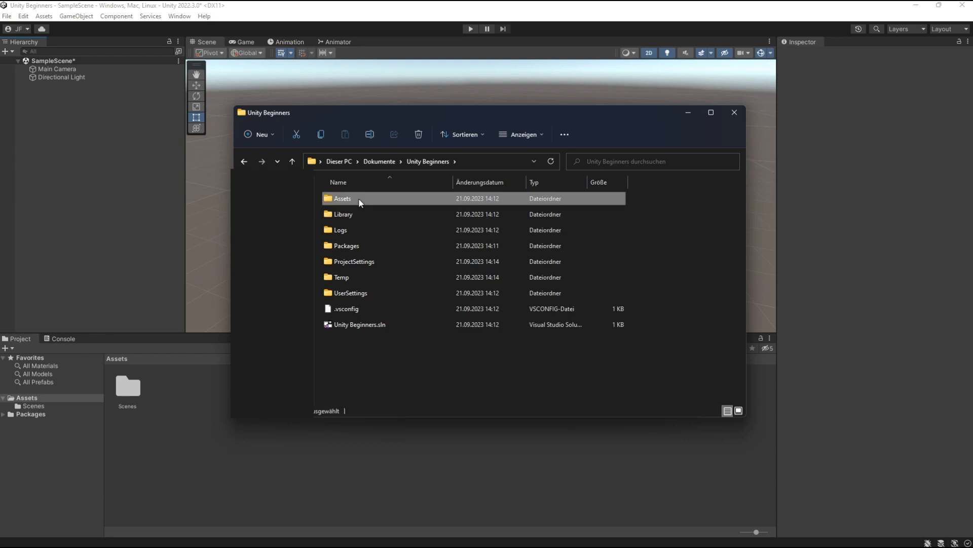
double_click(360, 203)
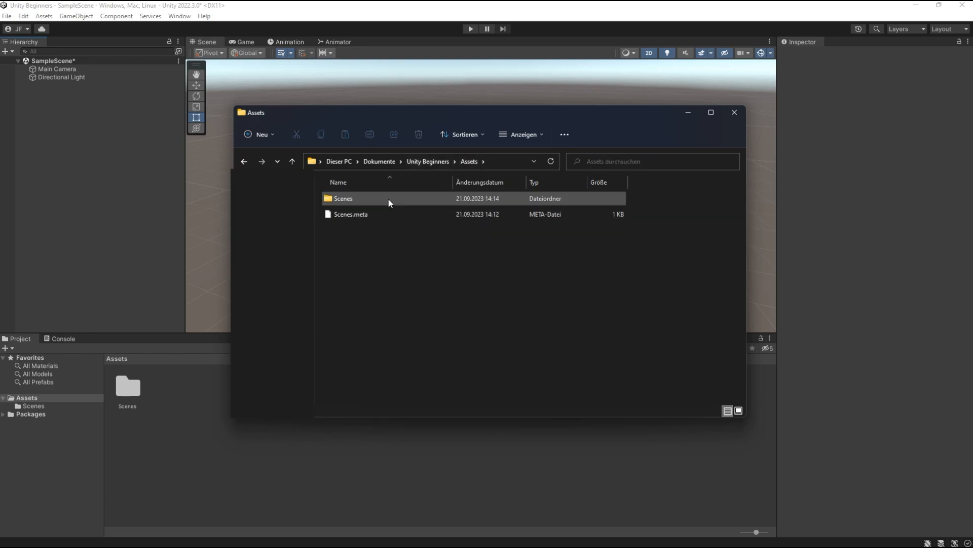
click(145, 378)
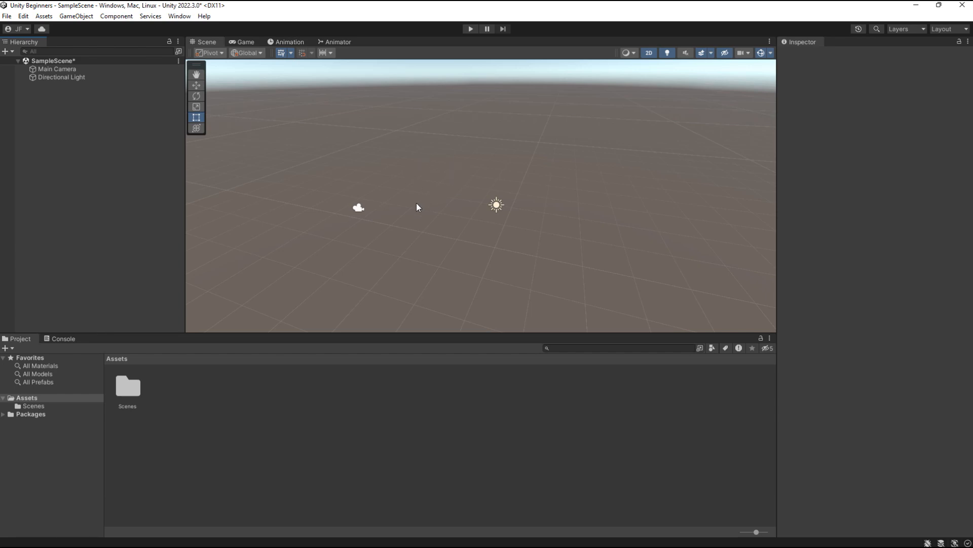
Open the Scenes folder in the project assets and load SampleScene from it.
double_click(131, 389)
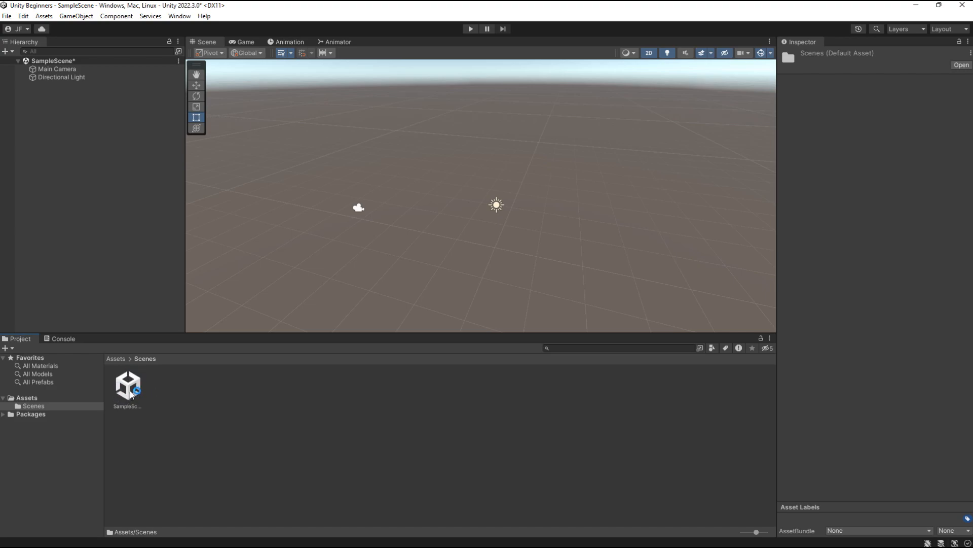
right_drag(417, 198, 484, 171)
click(132, 390)
double_click(133, 390)
right_drag(425, 190, 421, 216)
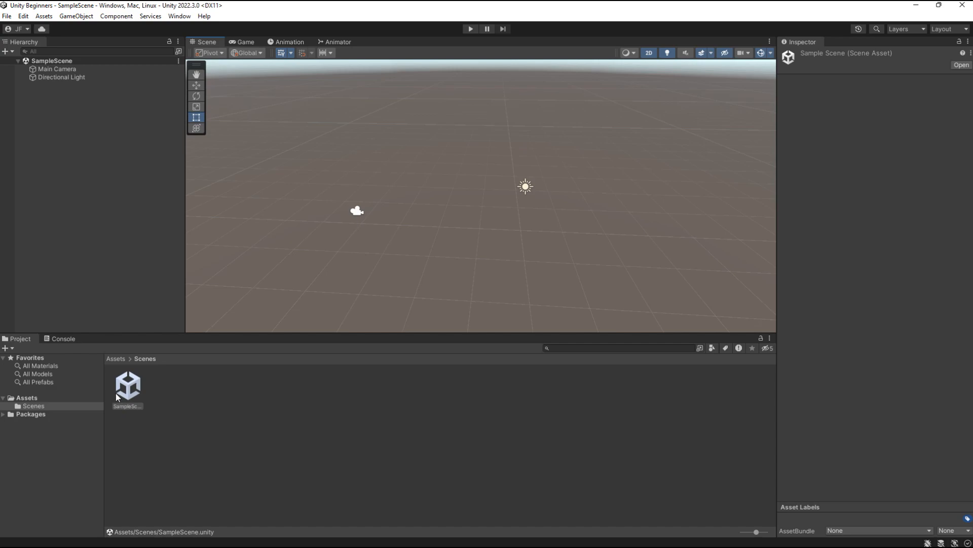
Look at the Console and return to the project's asset files.
click(65, 338)
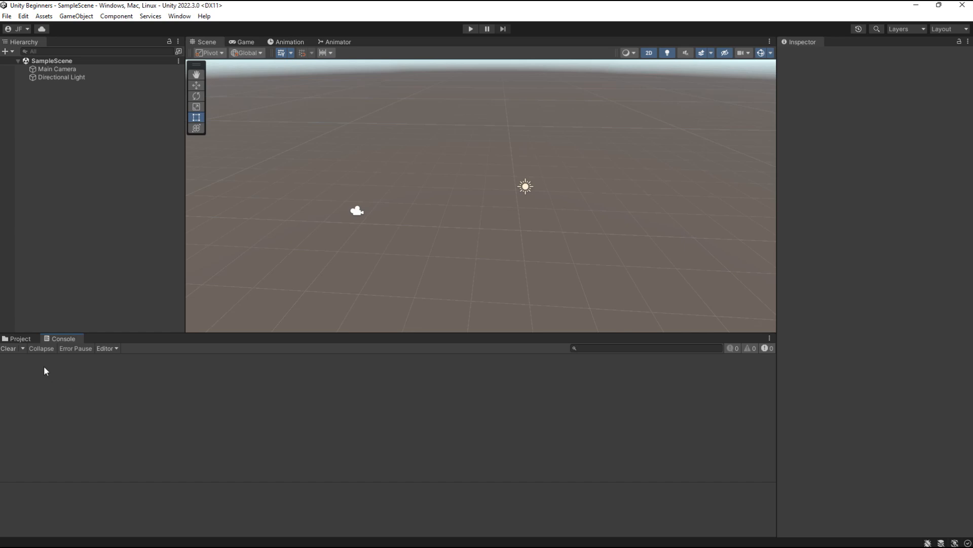
click(18, 338)
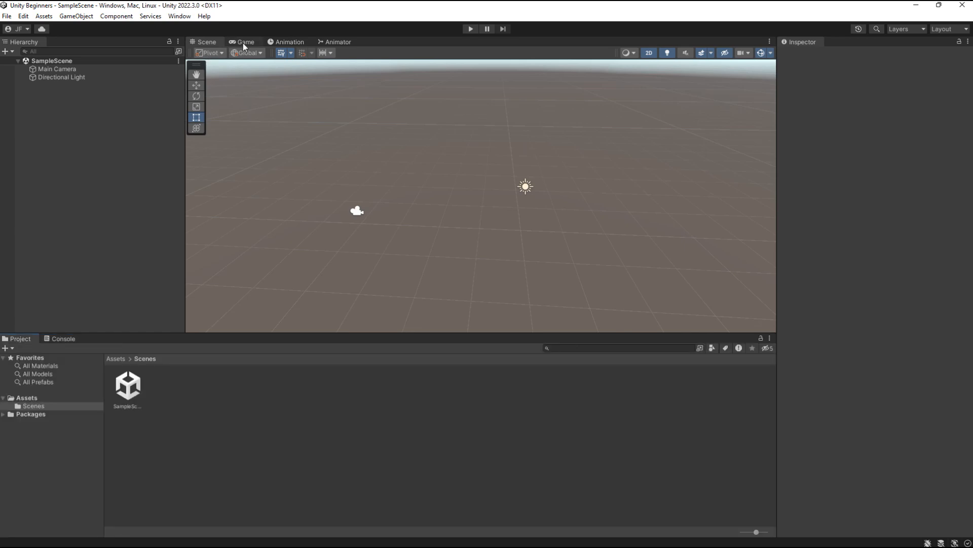
Set the Game view's aspect ratio to Free Aspect and return to the Scene view.
click(244, 42)
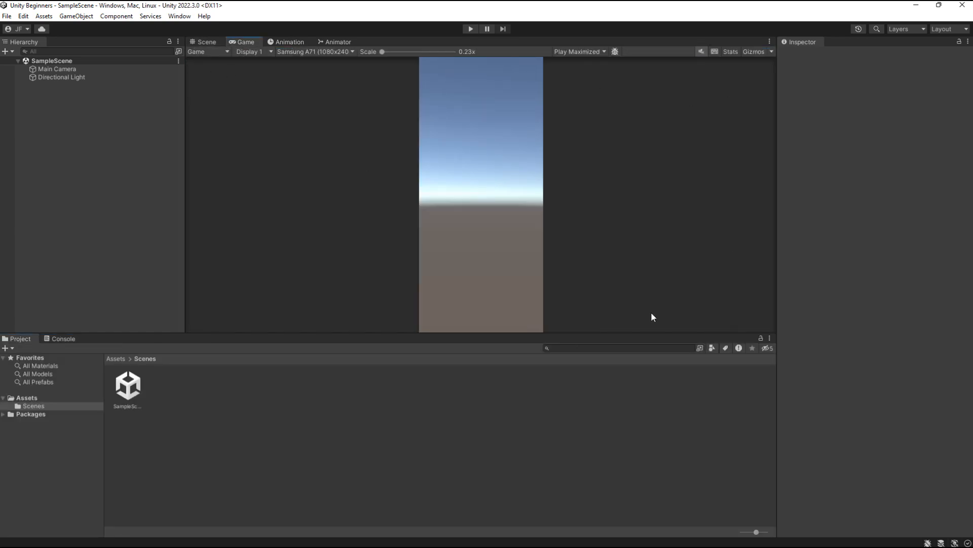
click(314, 51)
click(321, 142)
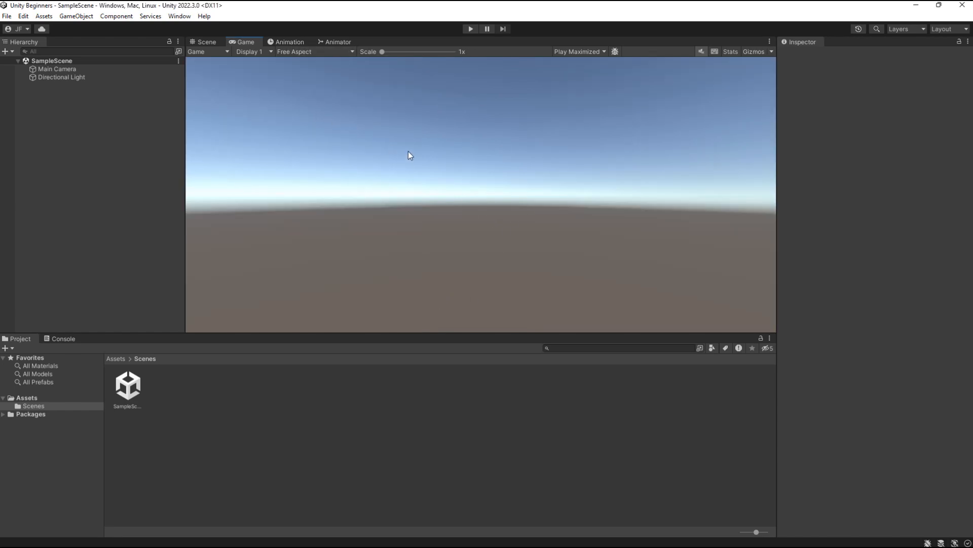
click(206, 42)
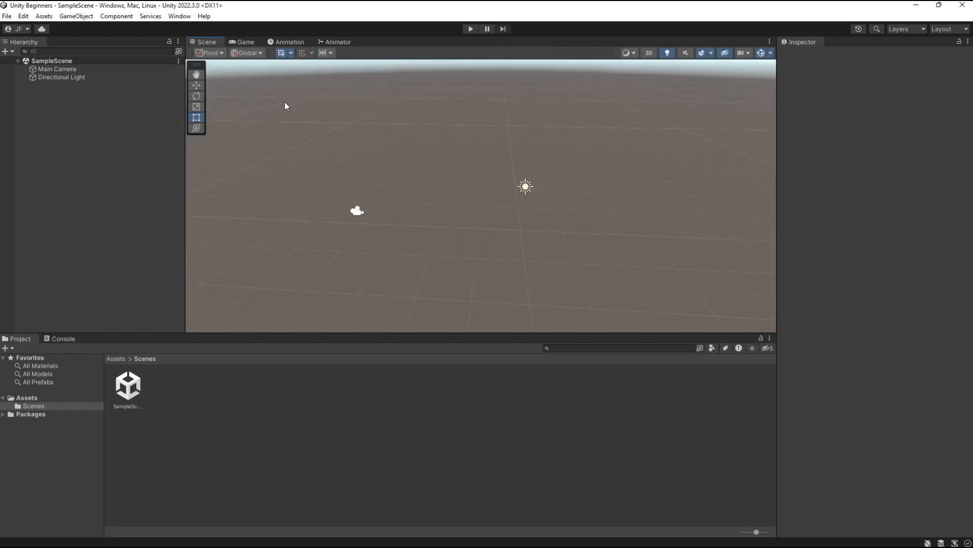
Run the game, pause it, look around the Scene view while paused, and end play mode.
click(470, 30)
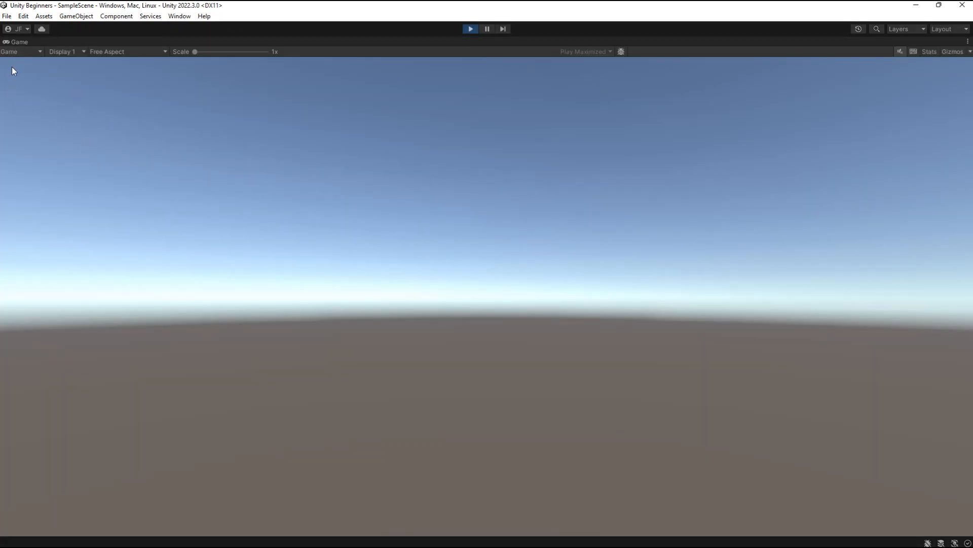
click(16, 52)
click(488, 29)
right_drag(387, 159, 393, 154)
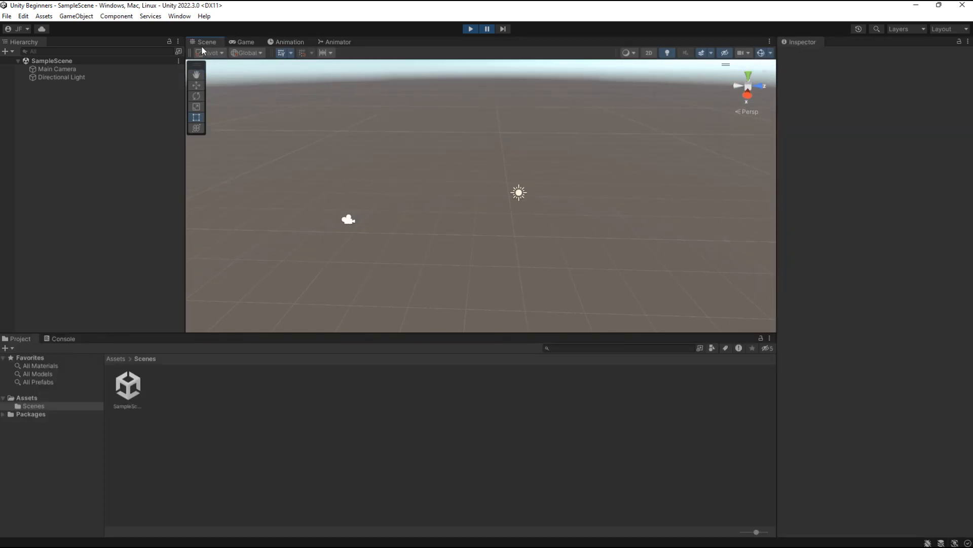
right_drag(436, 209, 507, 280)
right_drag(452, 194, 487, 192)
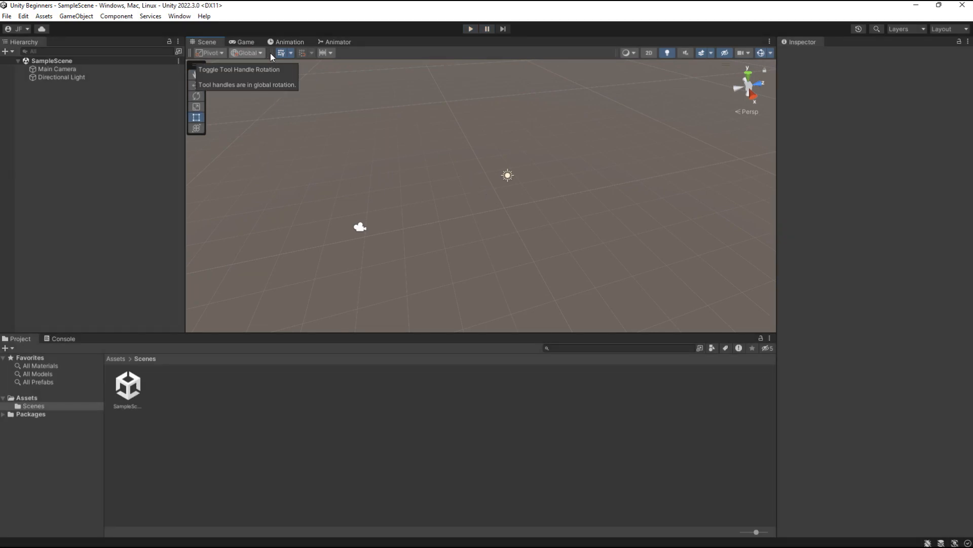
Open the Animation window from the editor's animation tools.
click(181, 16)
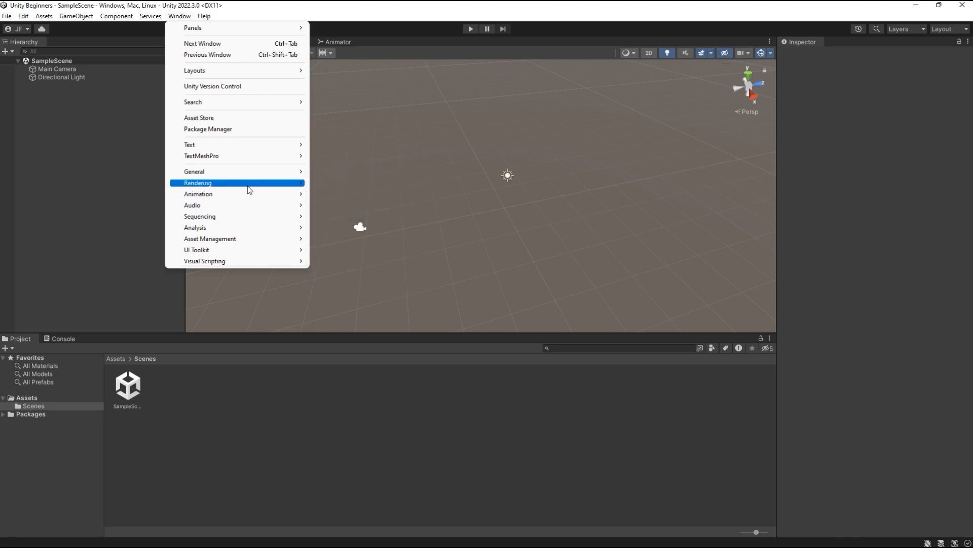
mouse_move(248, 194)
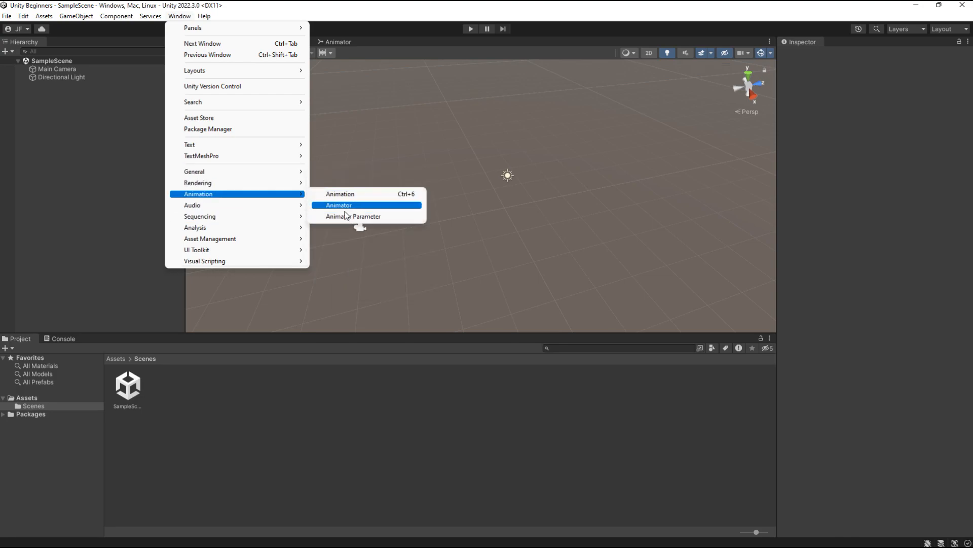
click(347, 194)
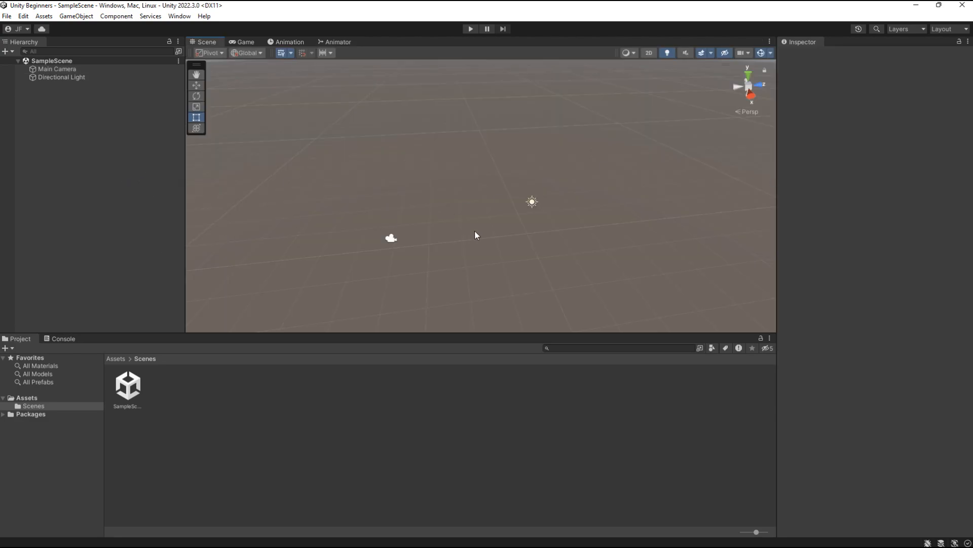
Create a 3D cube in the scene hierarchy and name it Player.
right_drag(473, 238, 467, 224)
key(w)
key(s)
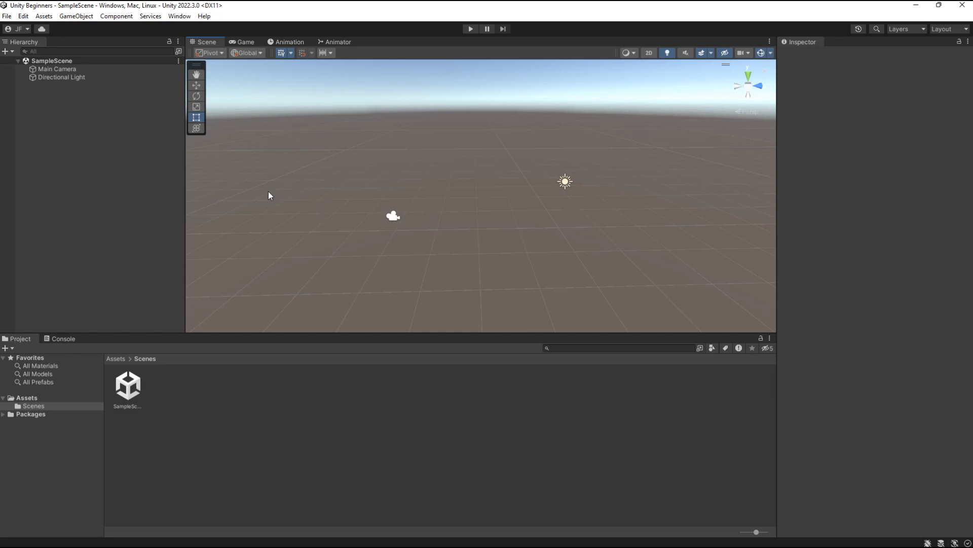
right_click(63, 130)
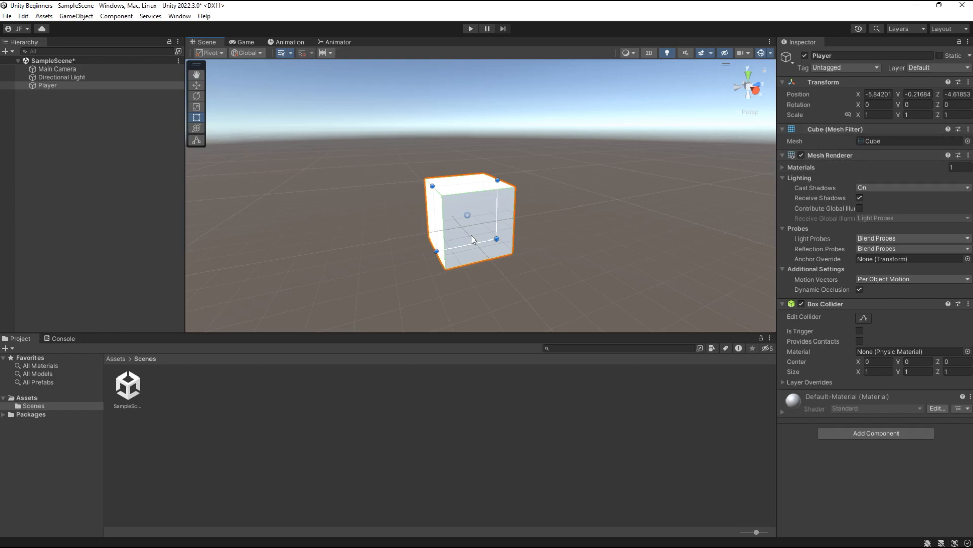
right_drag(565, 192, 562, 200)
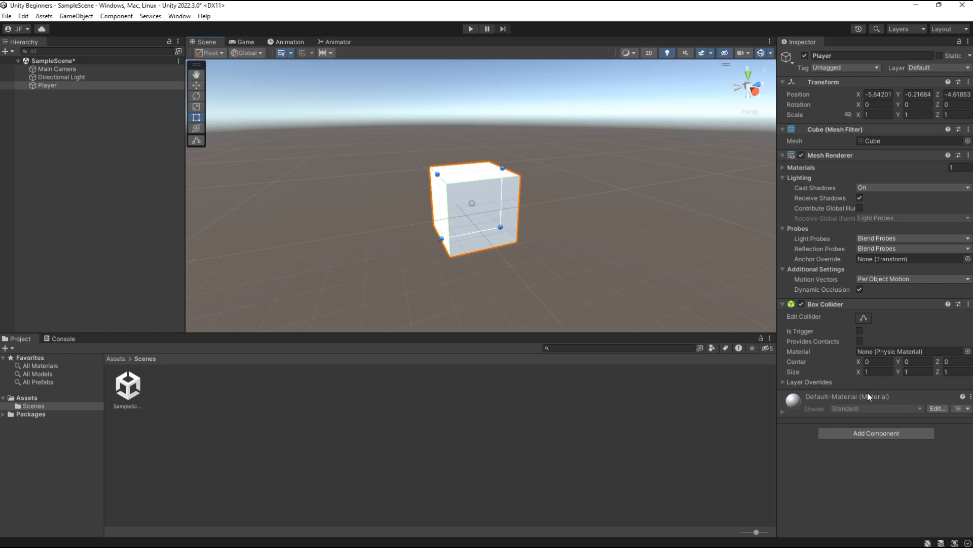
Add a Rigidbody component to the Player cube and run the game to test it.
click(874, 434)
text(ui)
text(rigi)
click(880, 417)
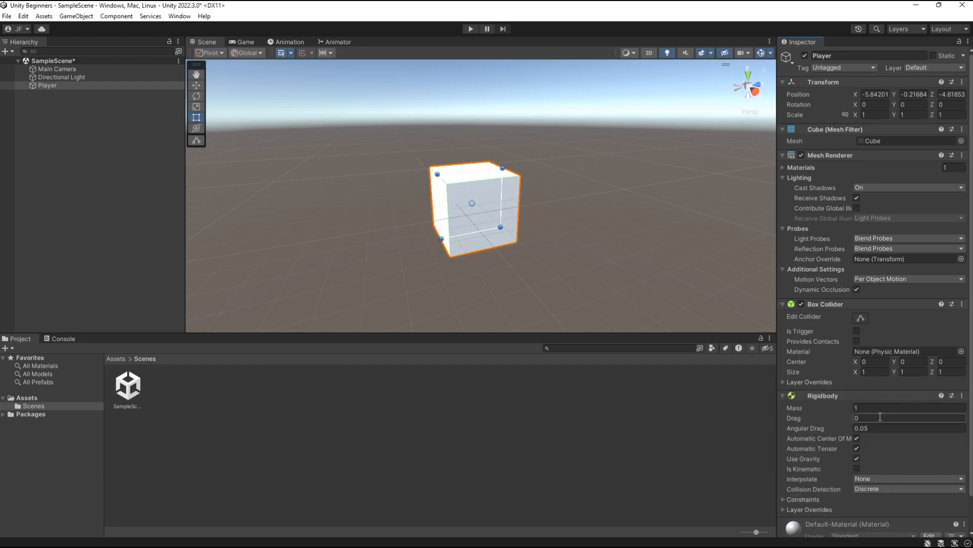
click(470, 29)
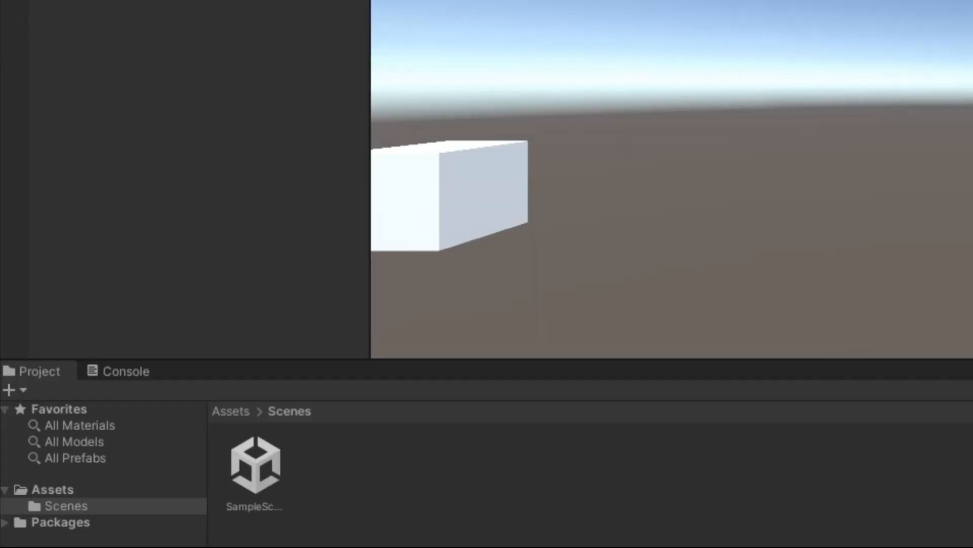
Remove the Rigidbody component from the Player cube.
right_click(830, 398)
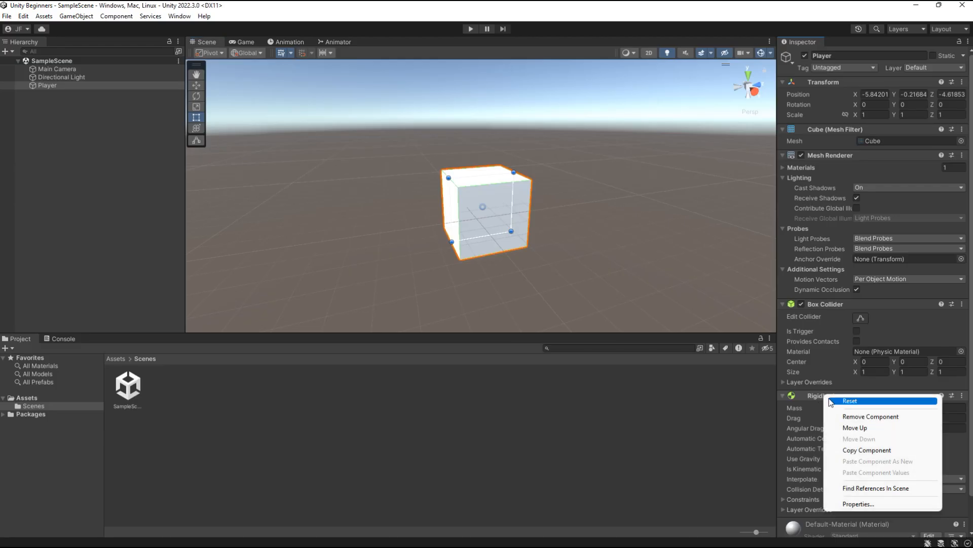
click(877, 416)
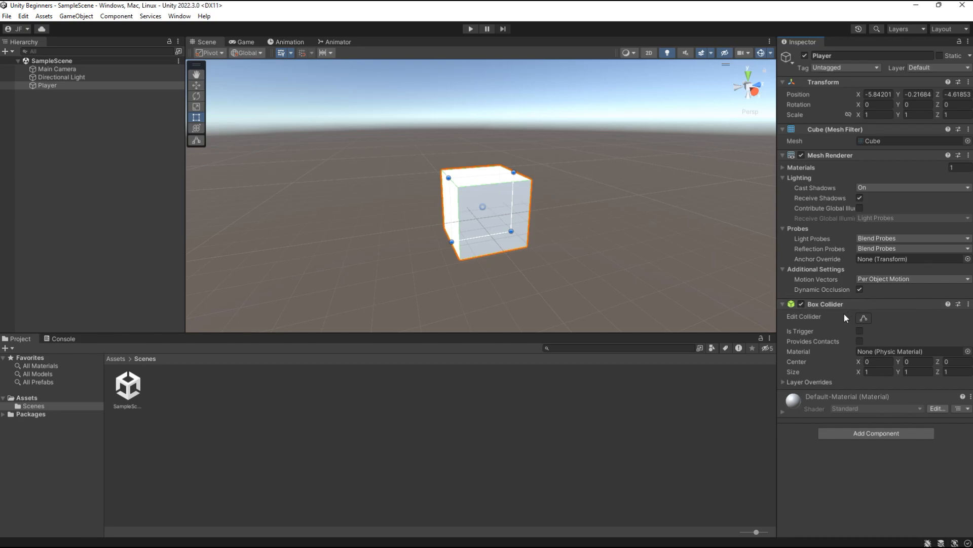
Create a new C# script named Player in the Scenes folder.
click(232, 406)
right_click(243, 396)
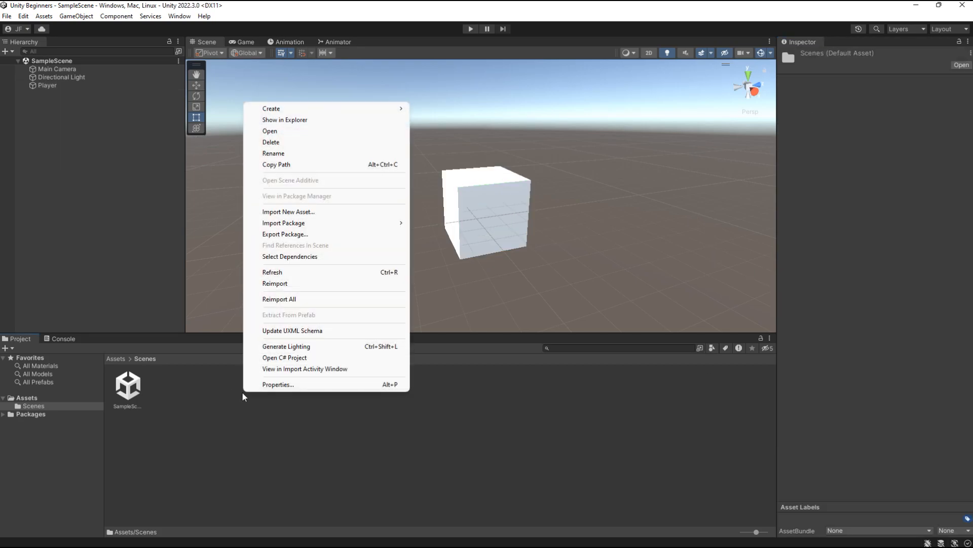
mouse_move(404, 113)
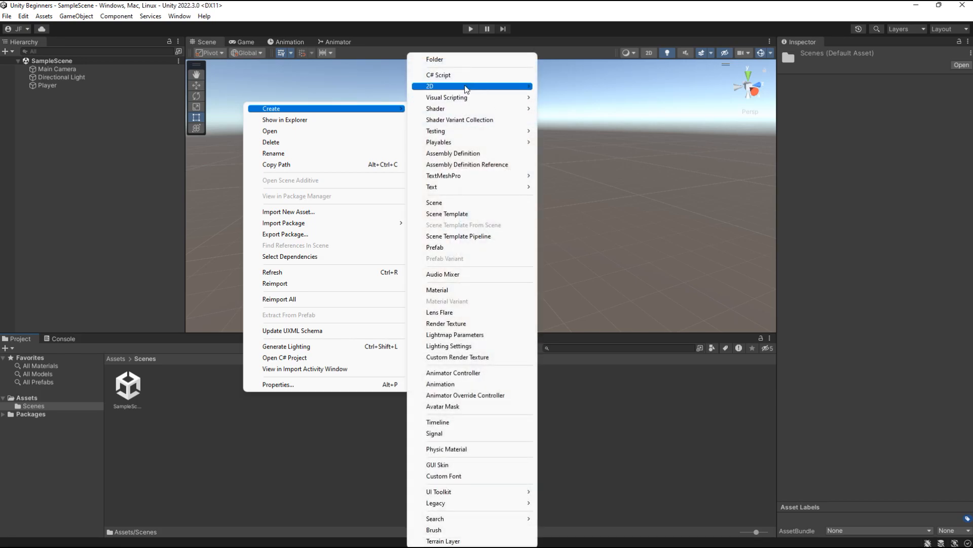
click(459, 77)
text(Player)
key(Return)
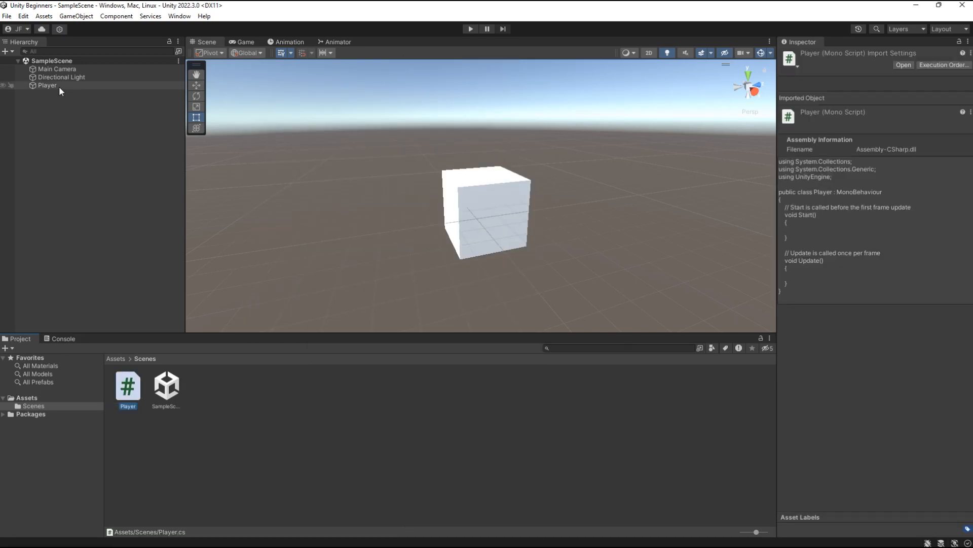
Attach the Player script to the Player cube as a component.
click(60, 86)
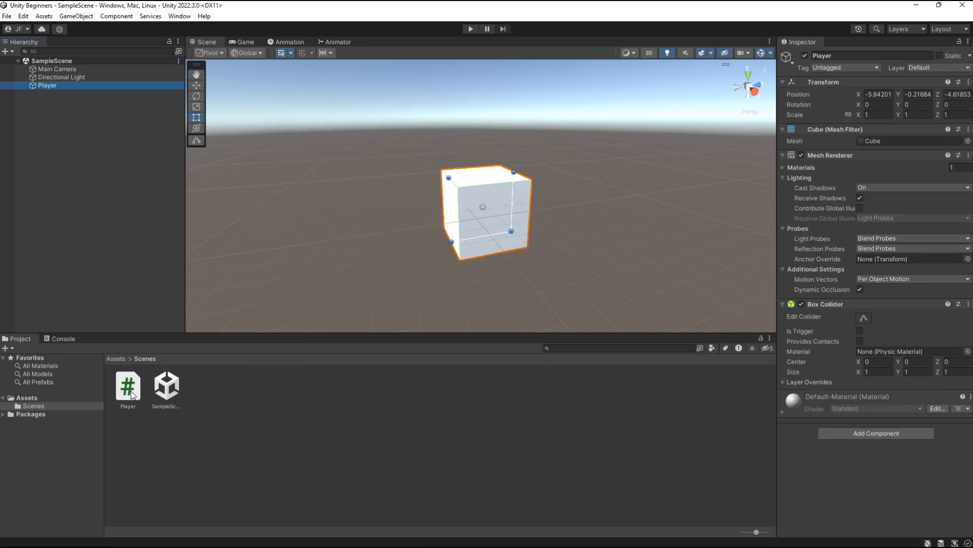
drag(130, 390, 920, 471)
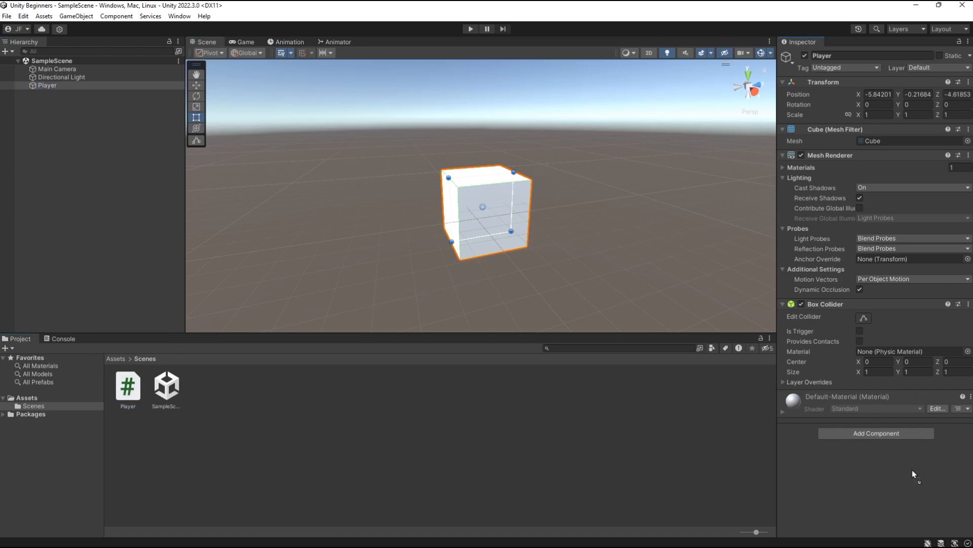
drag(866, 457, 866, 457)
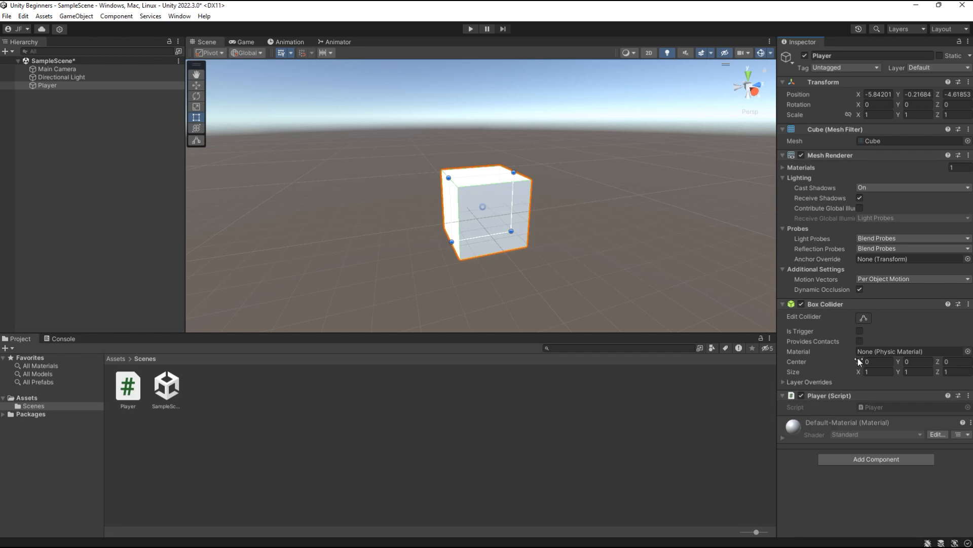
Save the scene and run the game to test moving the Player cube to the right.
click(130, 394)
key(ctrl+s)
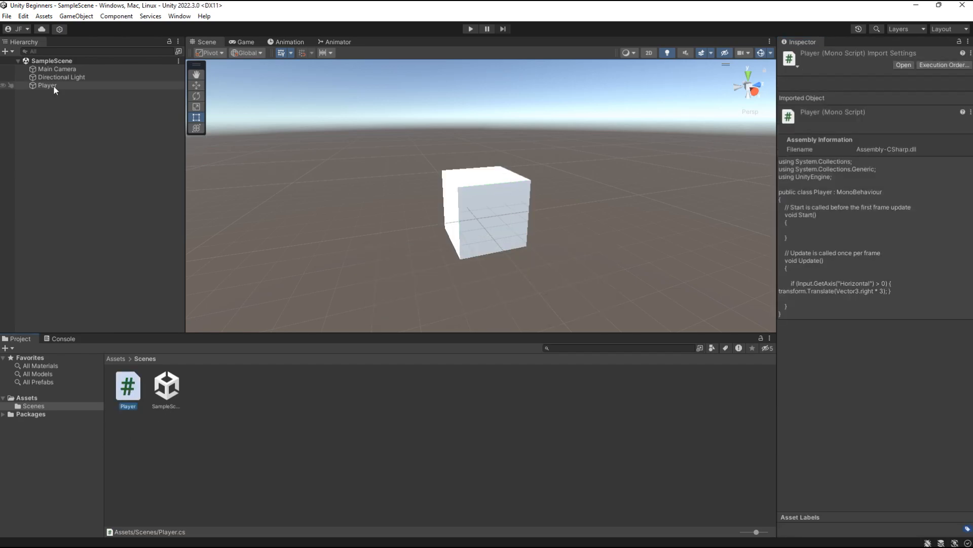
click(470, 29)
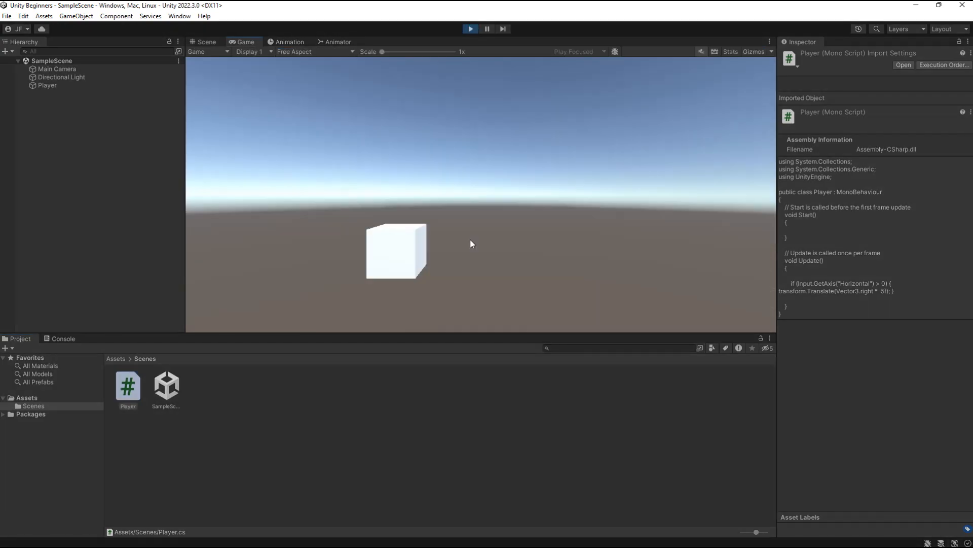
key(d)
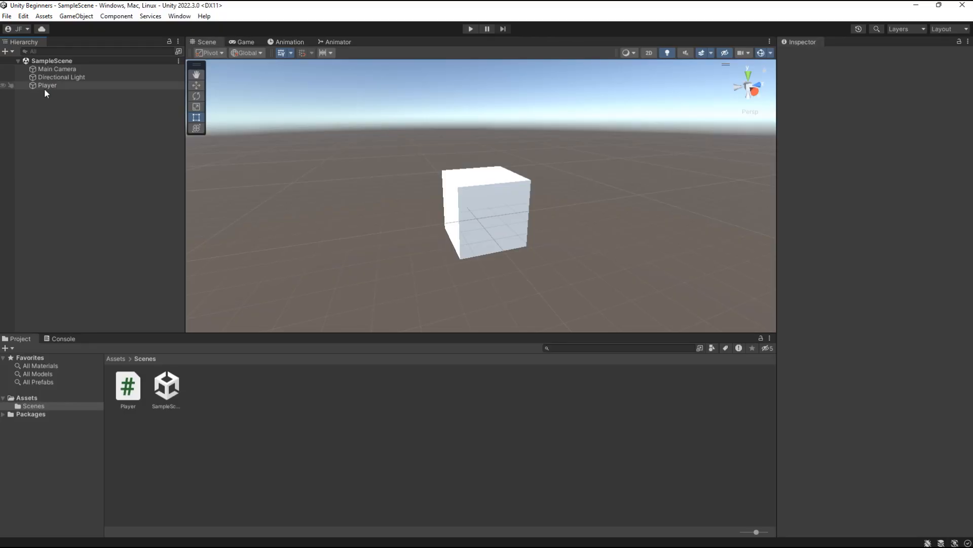
Set the Speed of the Player script on the Player cube to 0.05 and save the scene.
click(54, 78)
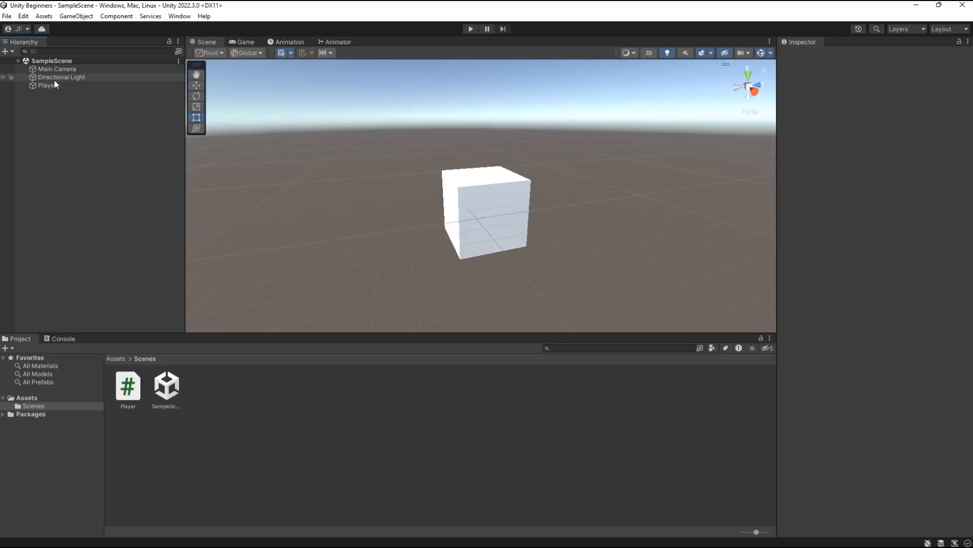
click(47, 85)
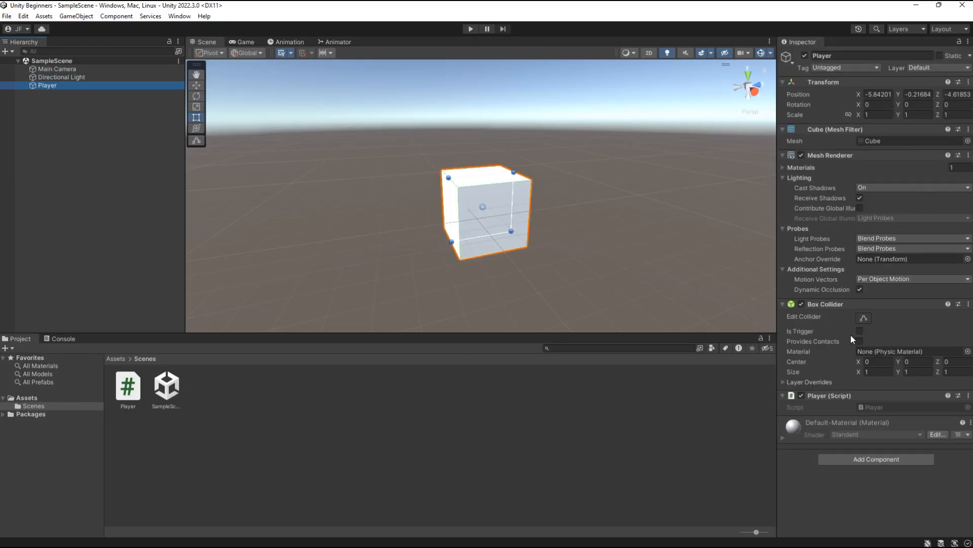
drag(793, 417, 798, 418)
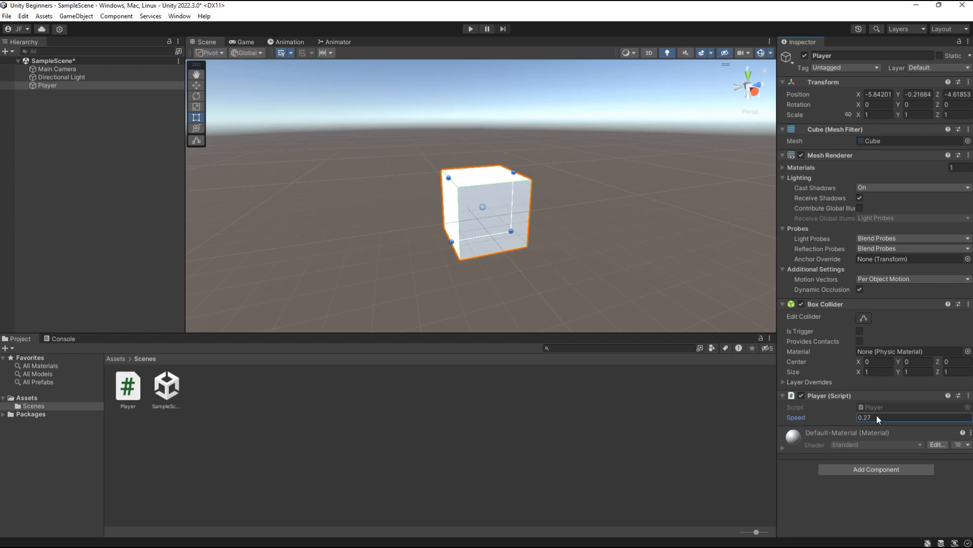
key(ctrl+s)
Run the game, move the cube to the right to check its speed, and end play mode.
key(ctrl+p)
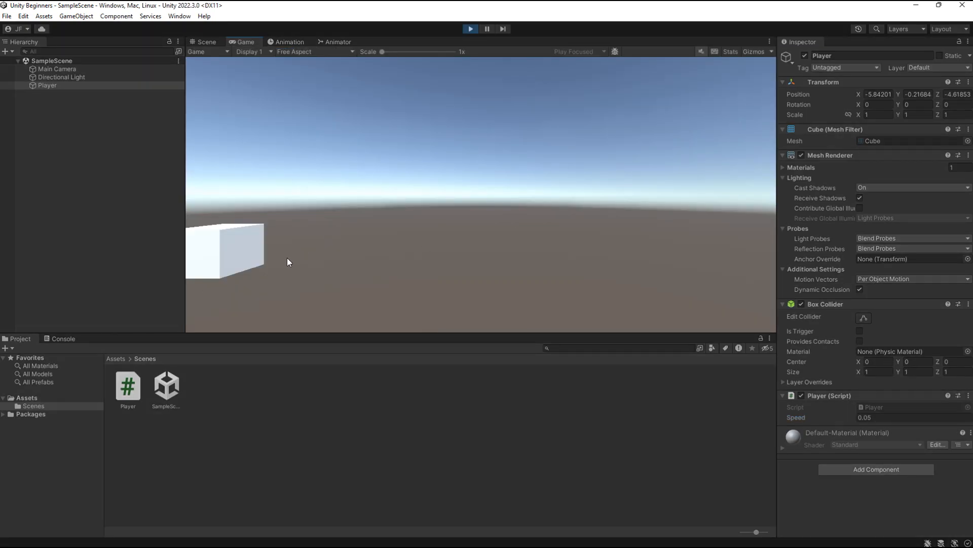
key(d)
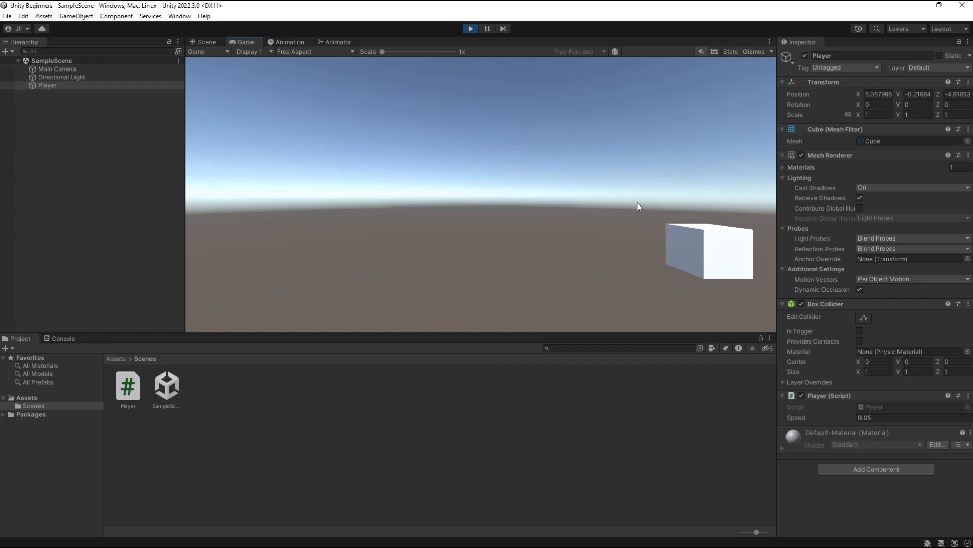
key(ctrl+p)
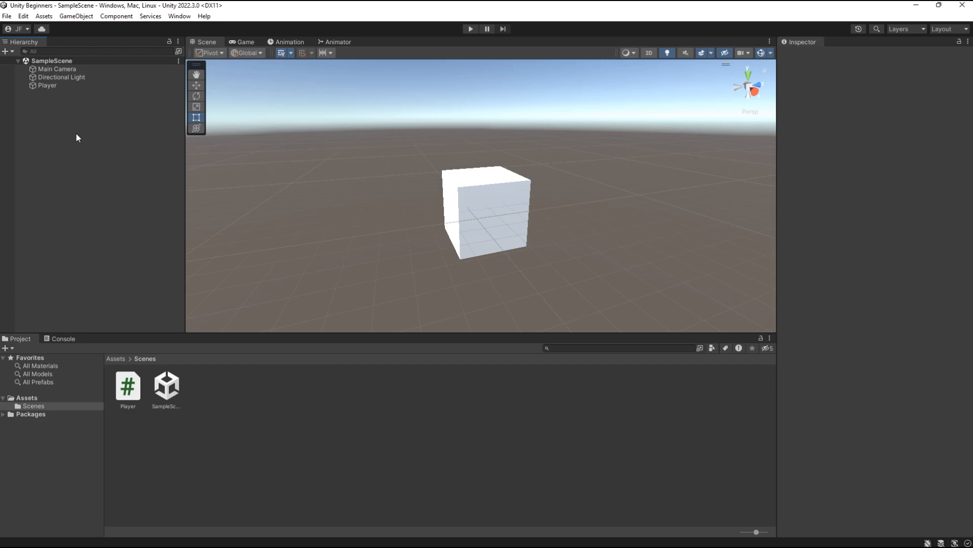
Open the Build Settings and look through the project's Player settings from there.
click(7, 15)
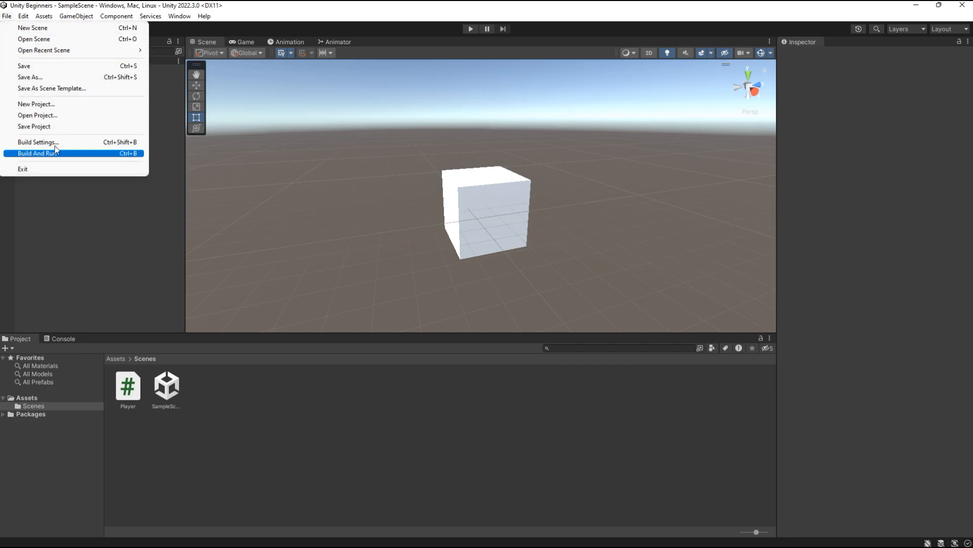
click(40, 143)
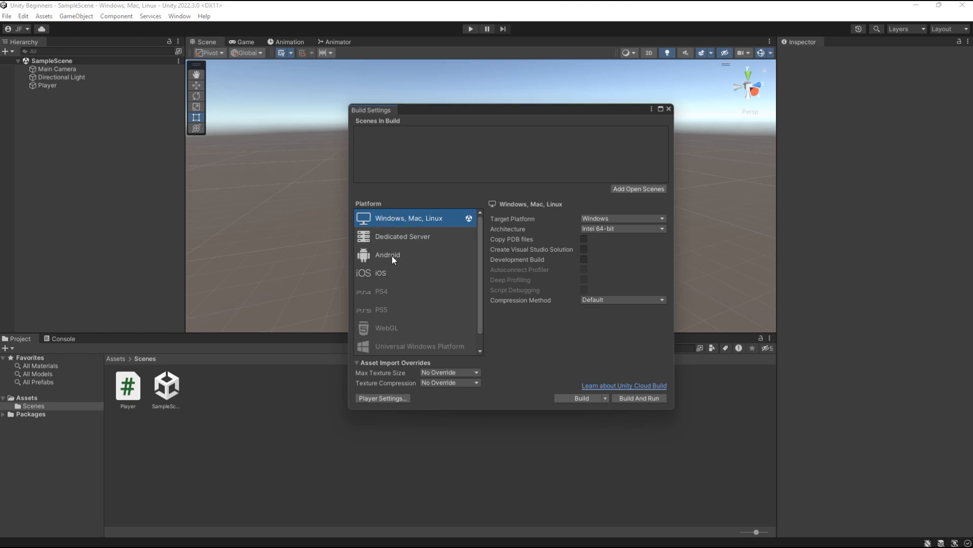
click(383, 399)
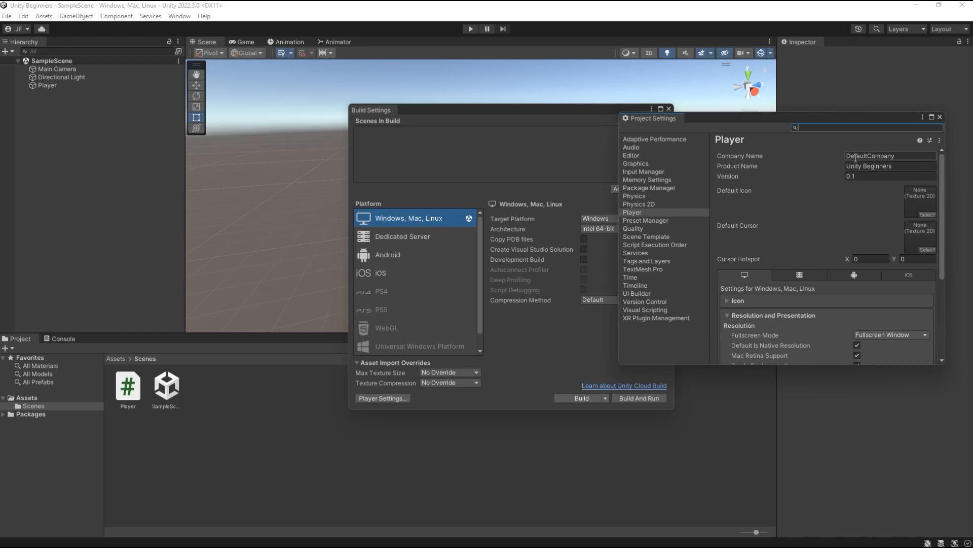
scroll(862, 195, down, 4)
click(940, 117)
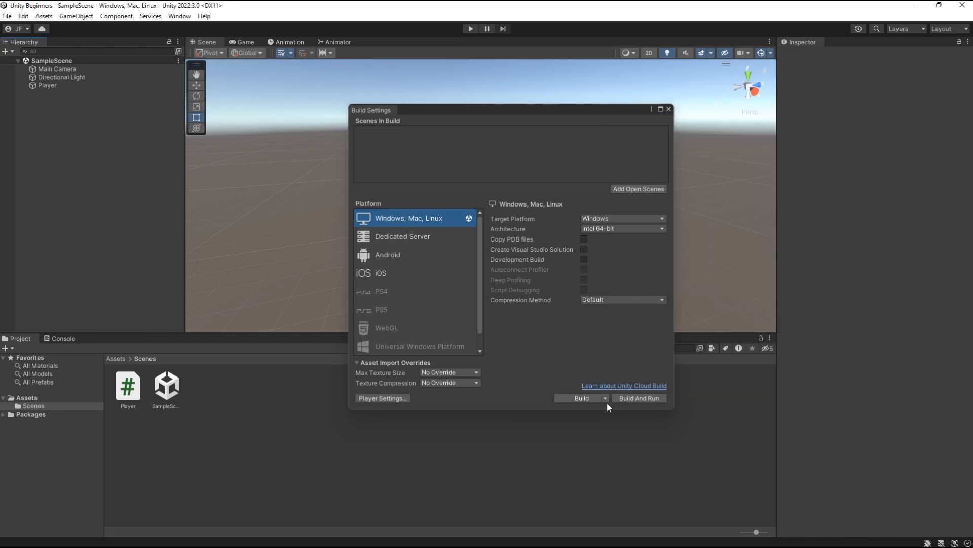
Build and run the game for Windows, choosing the Build folder inside Unity Beginners as the output location.
click(636, 401)
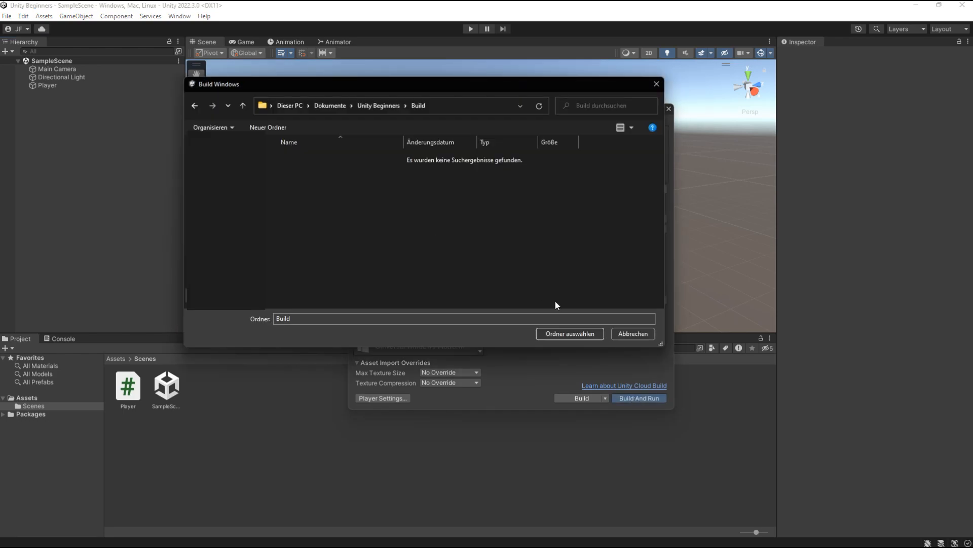
click(576, 334)
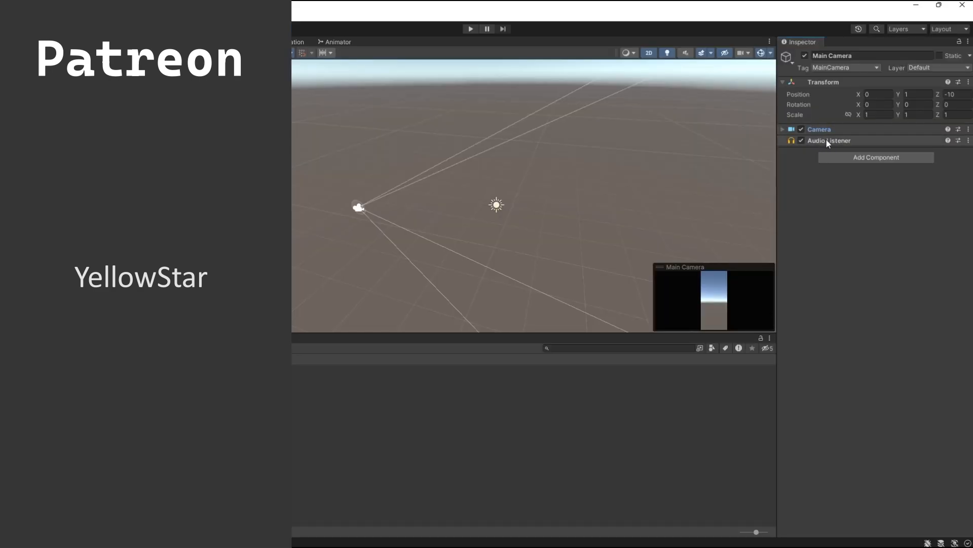
Expand the Main Camera's Camera component to view its settings.
click(825, 129)
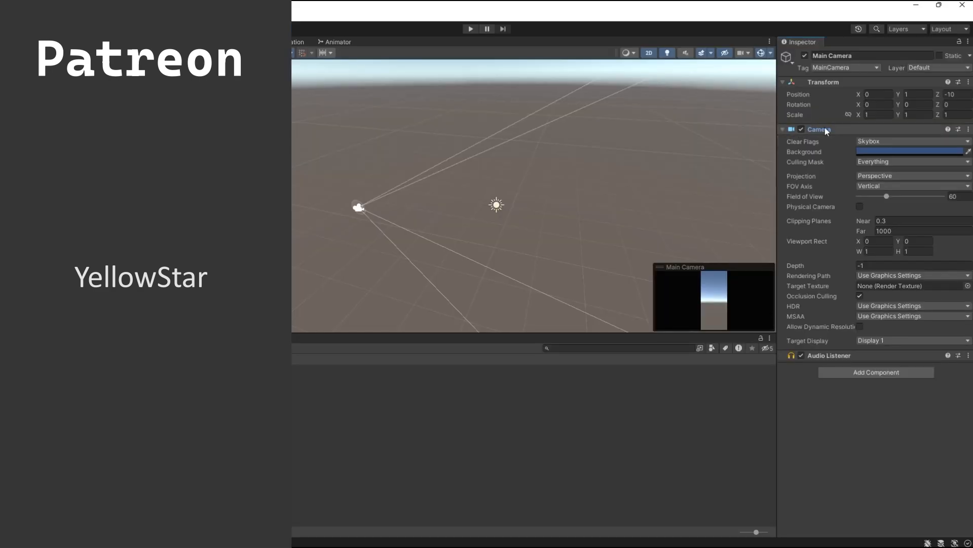